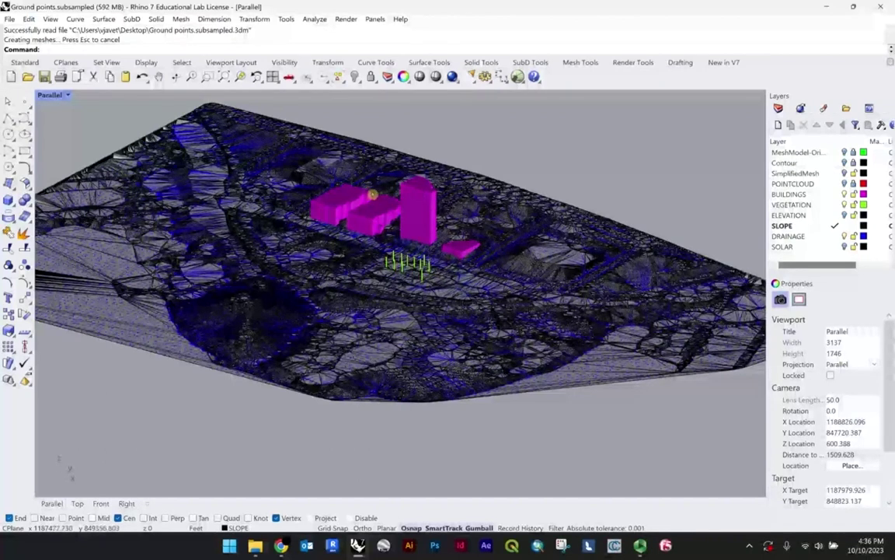
Examine the terrain mesh, the buildings and the tree blocks from several angles, picking one tree to inspect its block properties.
right_click_drag(364, 198, 420, 312)
scroll(420, 327, "up", 2)
left_click(456, 326)
scroll(469, 325, "down", 4)
scroll(428, 329, "down", 5)
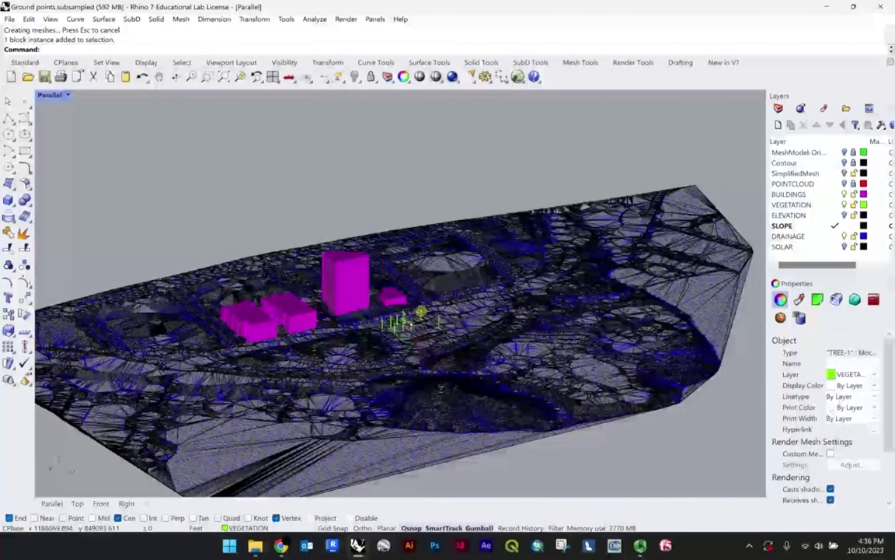
scroll(420, 312, "up", 3)
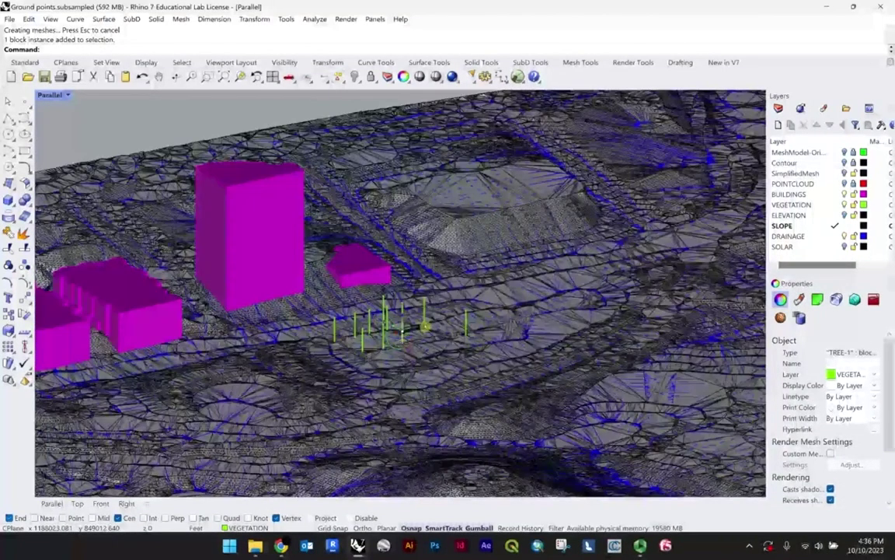
right_click_drag(402, 329, 440, 319)
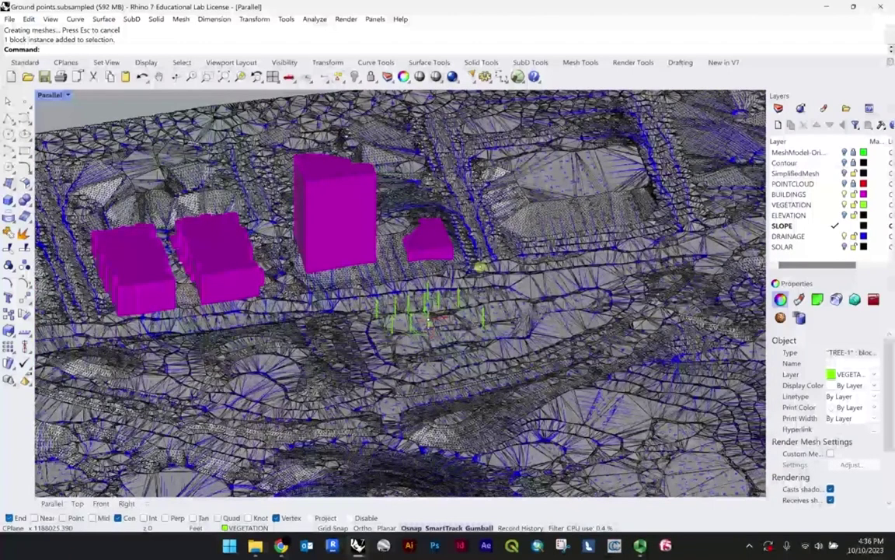
scroll(430, 317, "down", 3)
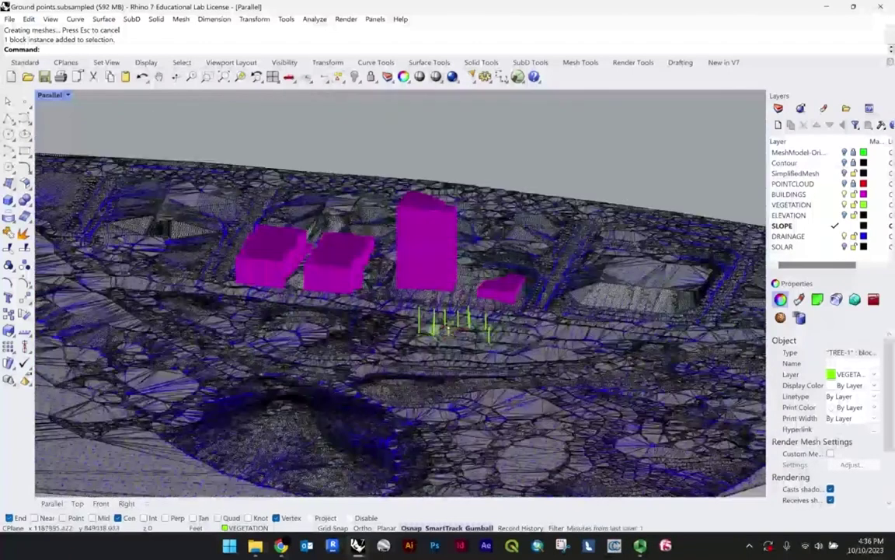
scroll(451, 319, "down", 3)
scroll(497, 325, "up", 6)
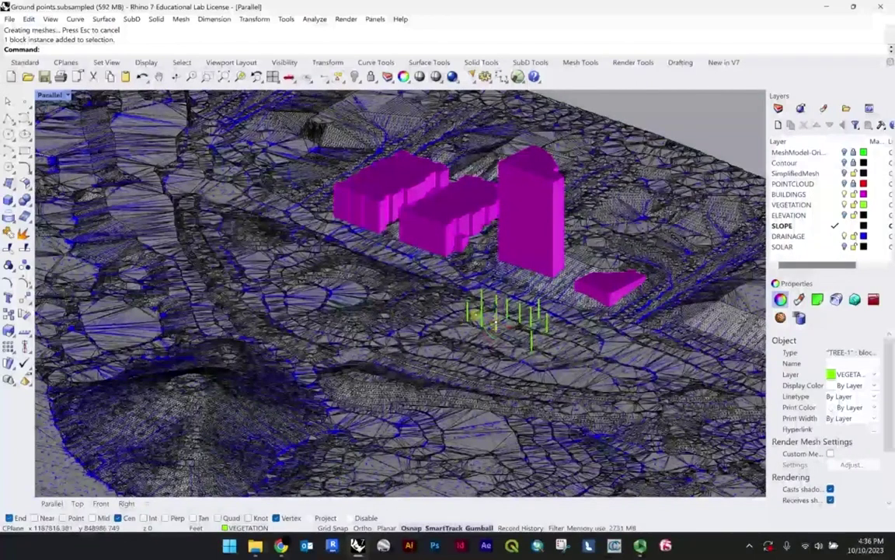
scroll(379, 292, "down", 3)
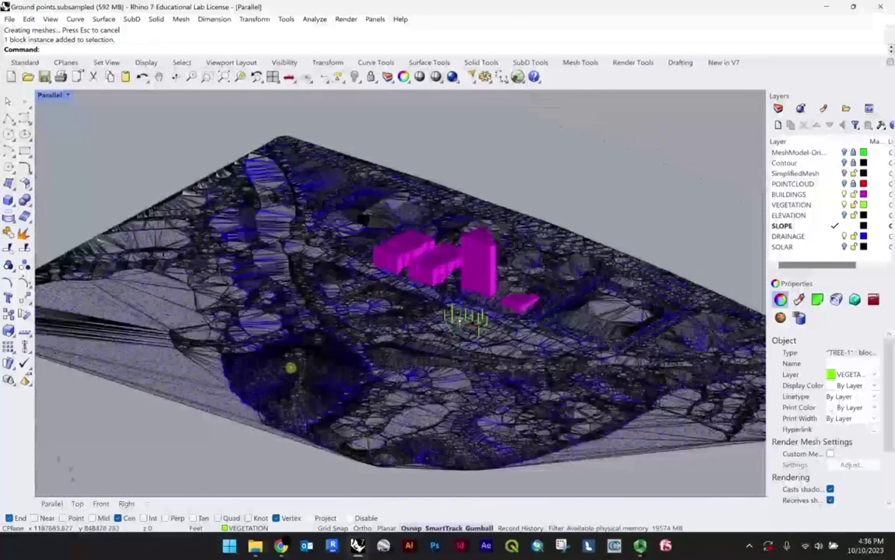
left_click(484, 345)
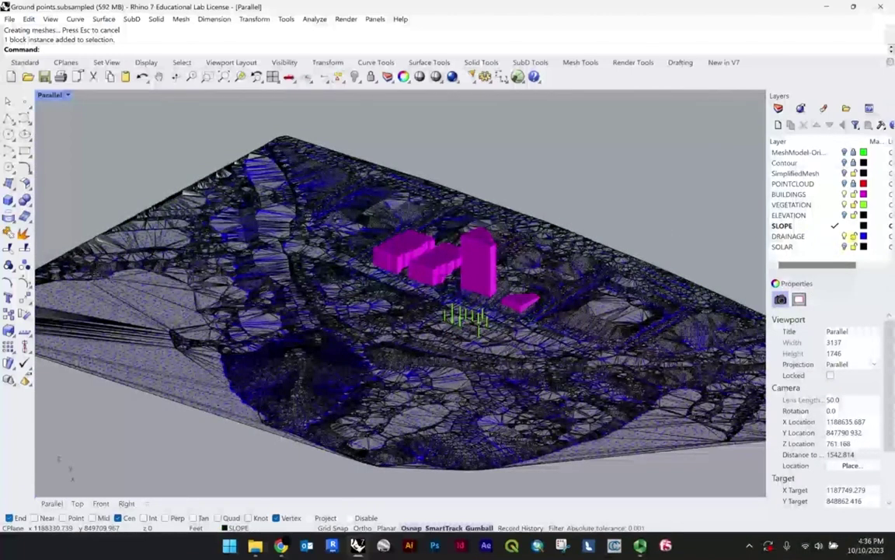
Hide the DRAINAGE layer and select the terrain mesh on the SLOPE layer to inspect it.
left_click(787, 235)
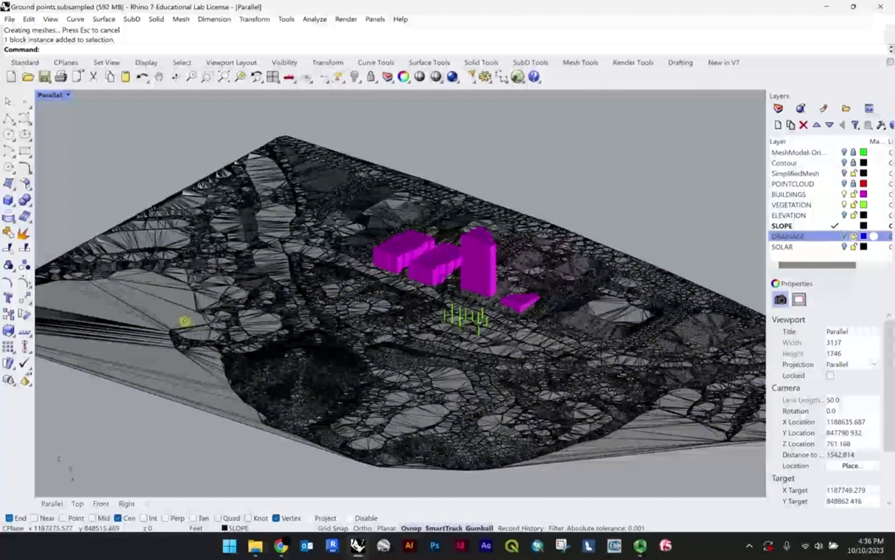
left_click(169, 289)
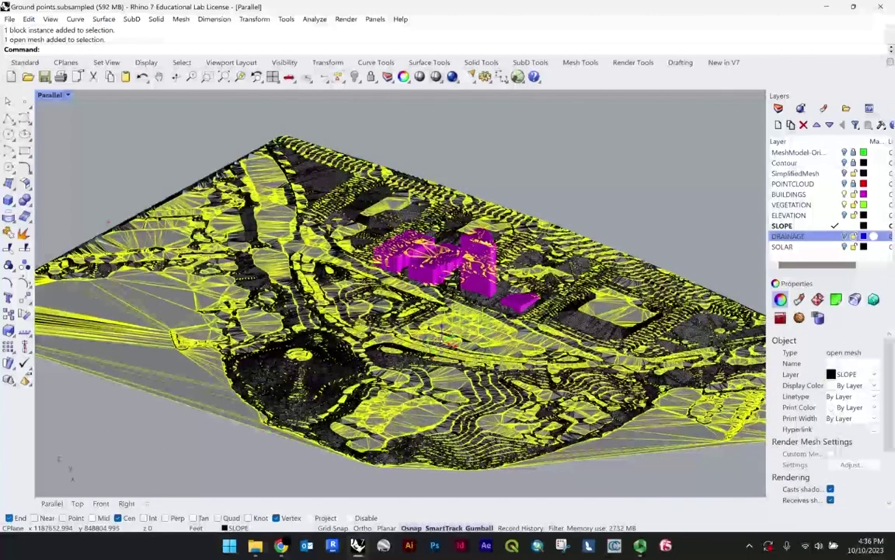
scroll(321, 304, "up", 5)
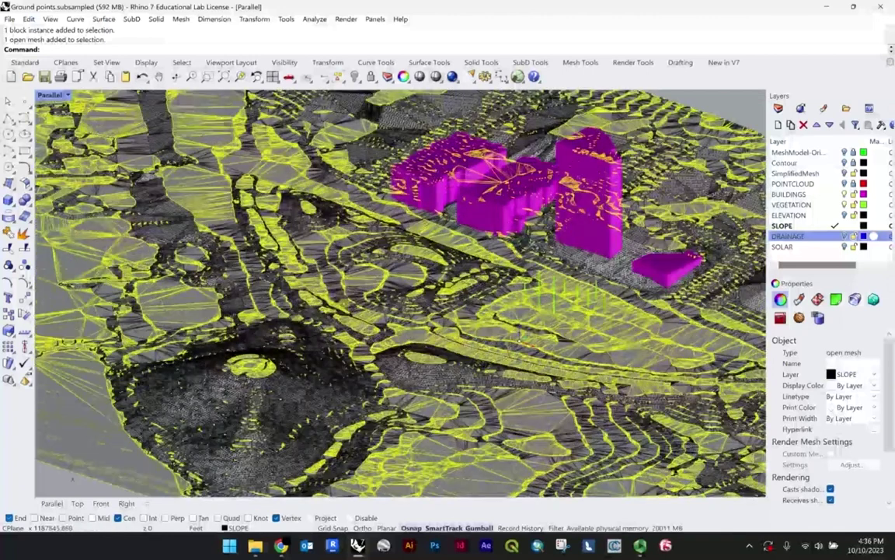
right_click_drag(321, 303, 470, 311, "shift")
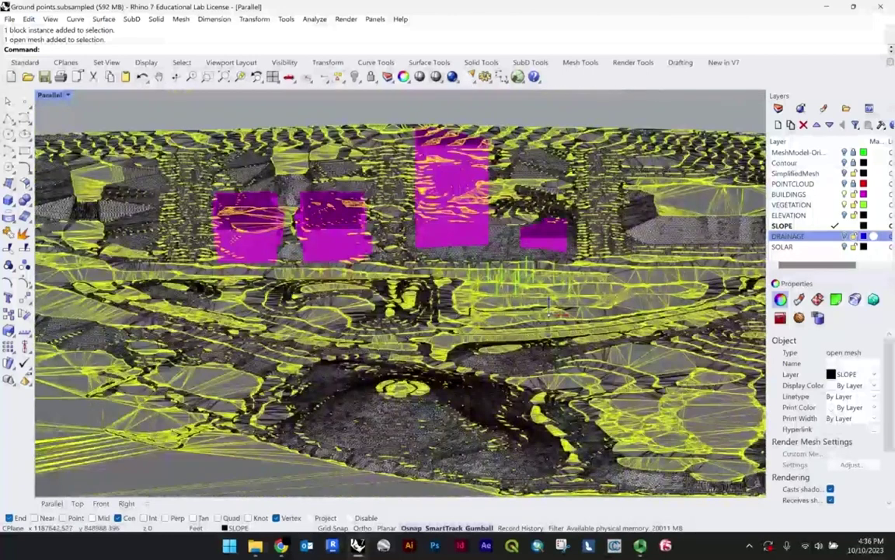
right_click_drag(549, 312, 486, 315)
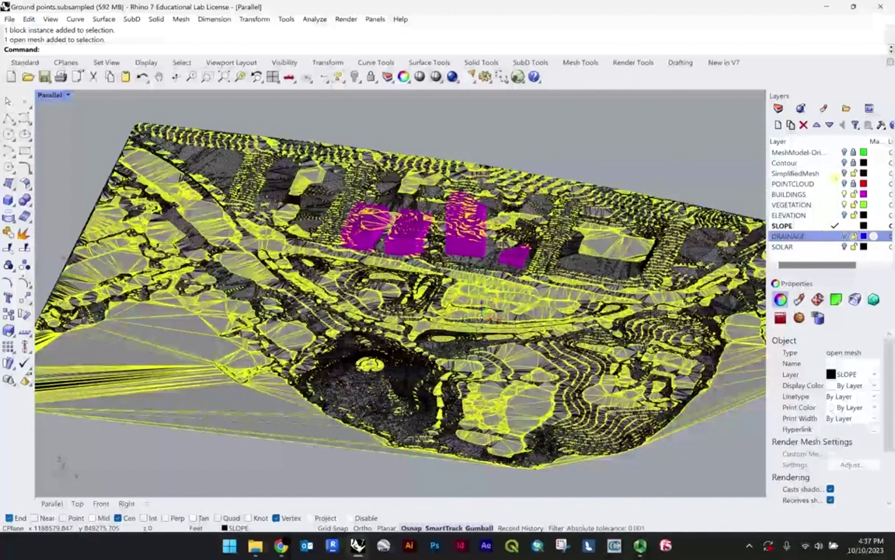
Make SimplifiedMesh the current layer and hide the SLOPE layer, leaving nothing selected.
left_click(835, 174)
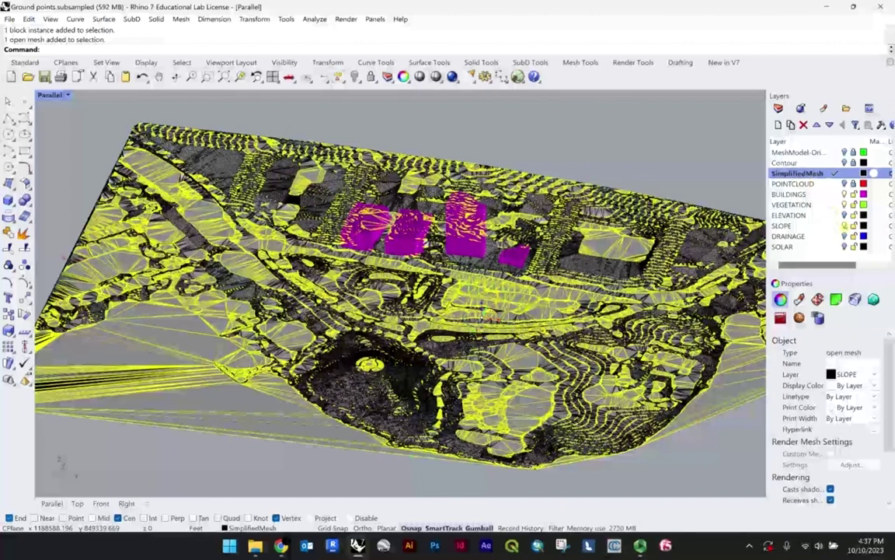
left_click(809, 225)
key("Escape")
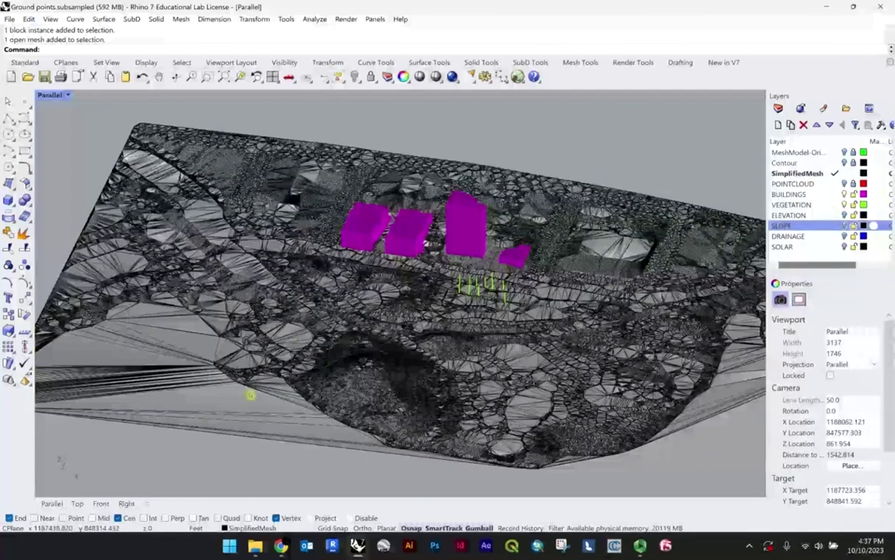
left_click(250, 395)
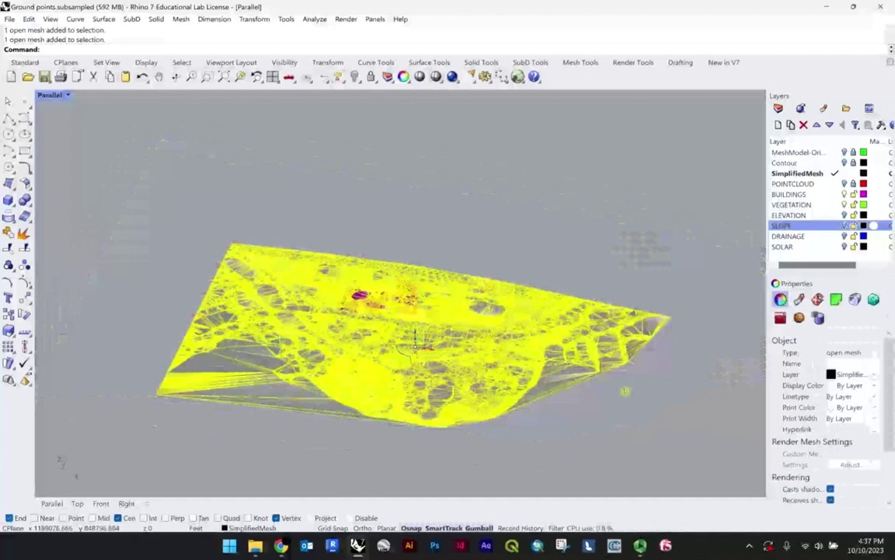
key("Escape")
scroll(460, 326, "up", 6)
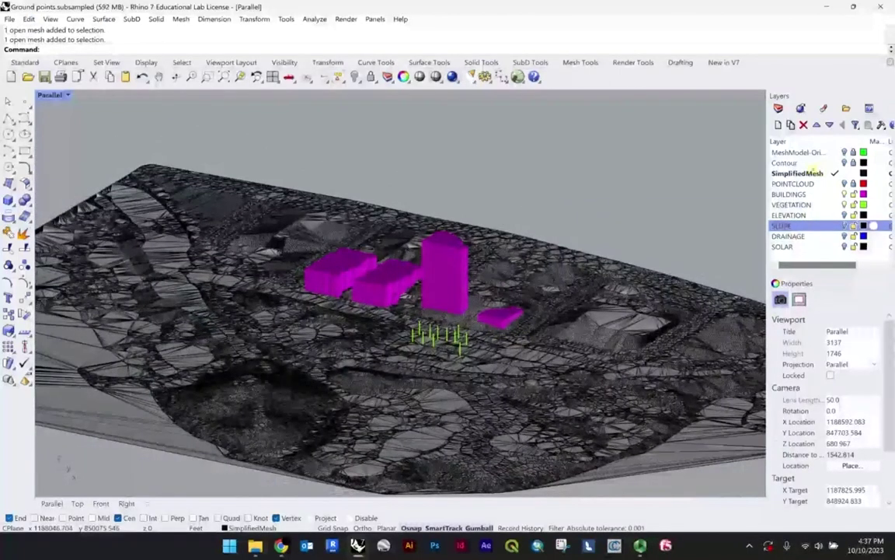
Hide the BUILDINGS layer and select the whole group of tree blocks on the terrain.
left_click(845, 194)
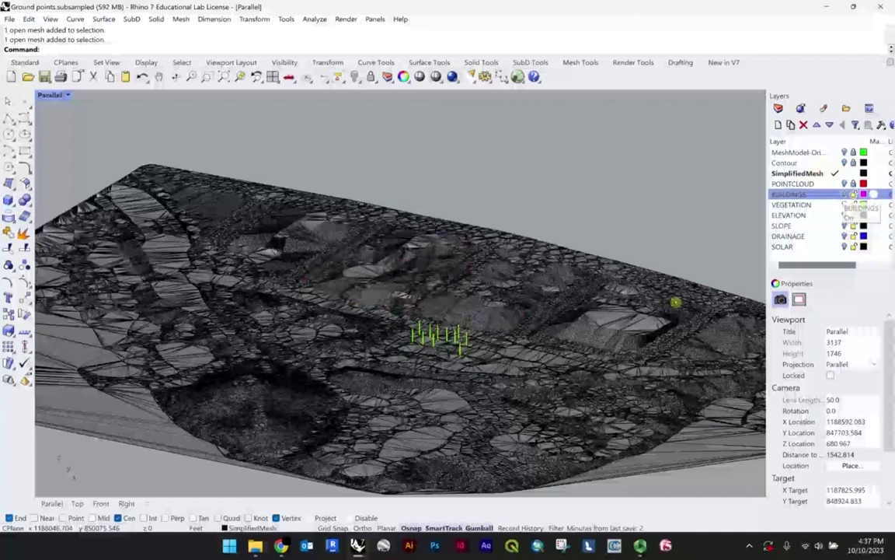
right_click_drag(449, 334, 625, 320, "shift")
left_click_drag(493, 126, 681, 350)
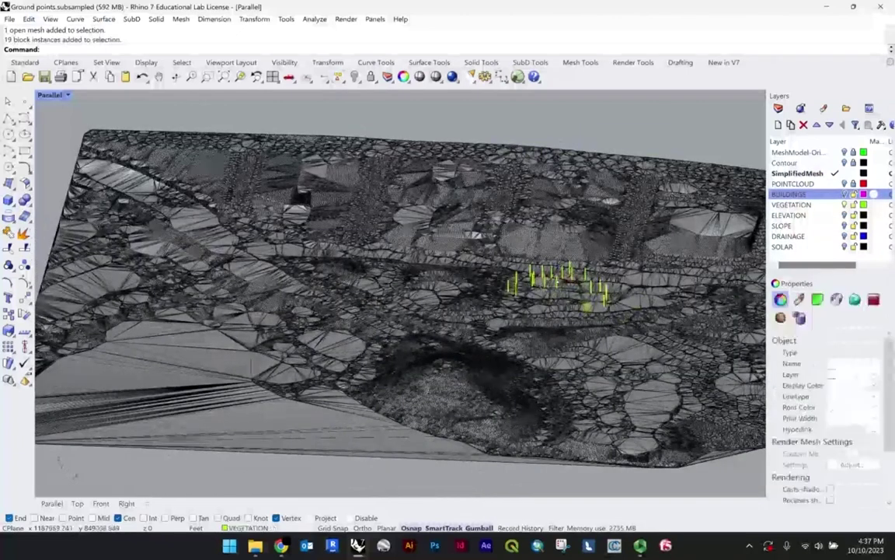
scroll(591, 288, "up", 6)
right_click_drag(587, 272, 492, 290, "shift")
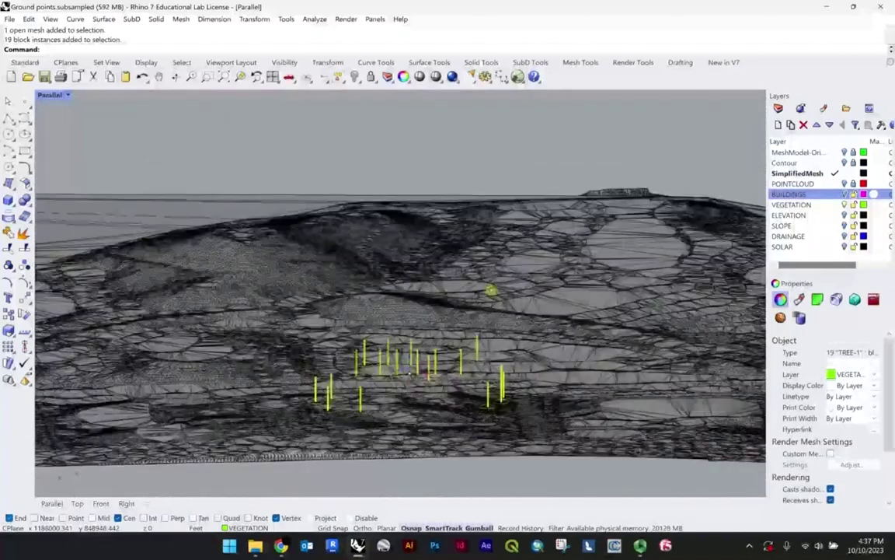
scroll(480, 300, "down", 10)
left_click_drag(520, 366, 541, 379)
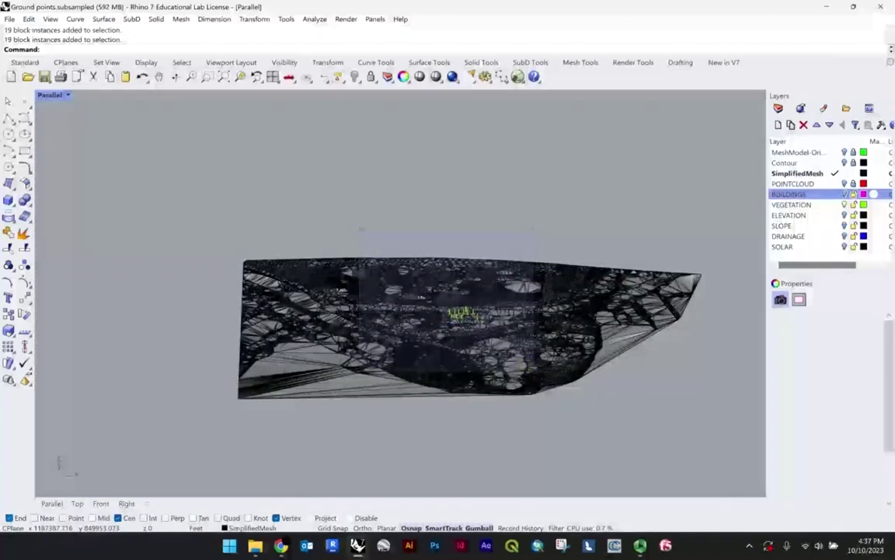
scroll(486, 334, "up", 7)
left_click(489, 137)
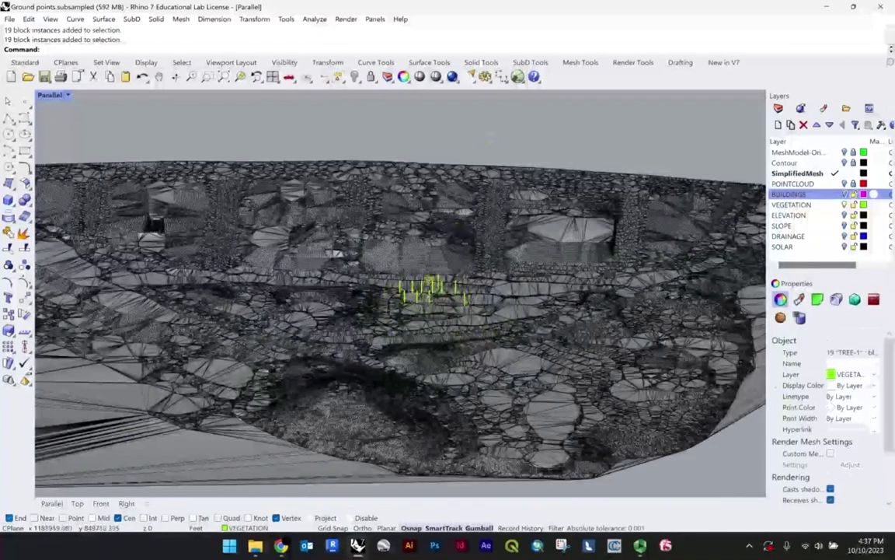
Select every tree block on the VEGETATION layer with SelLayer, starting from one picked tree.
scroll(426, 304, "up", 6)
left_click(439, 297)
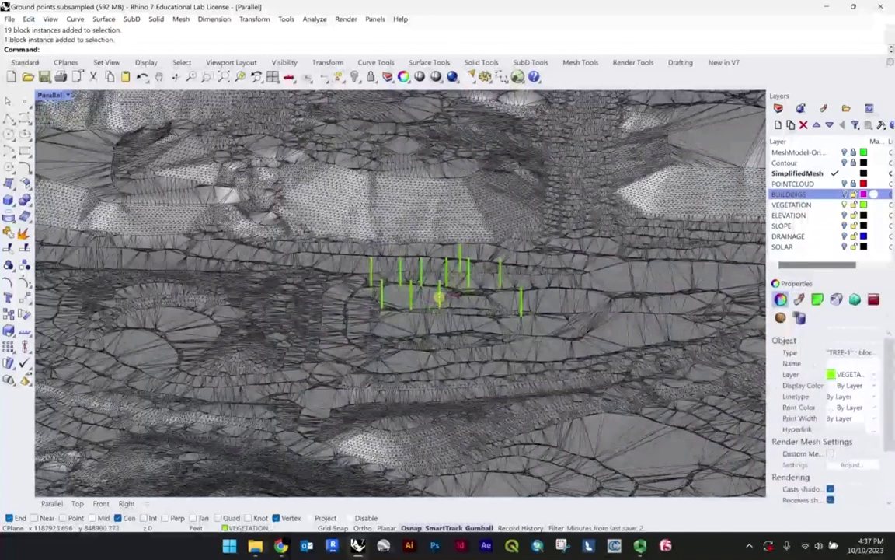
type("SelLayer")
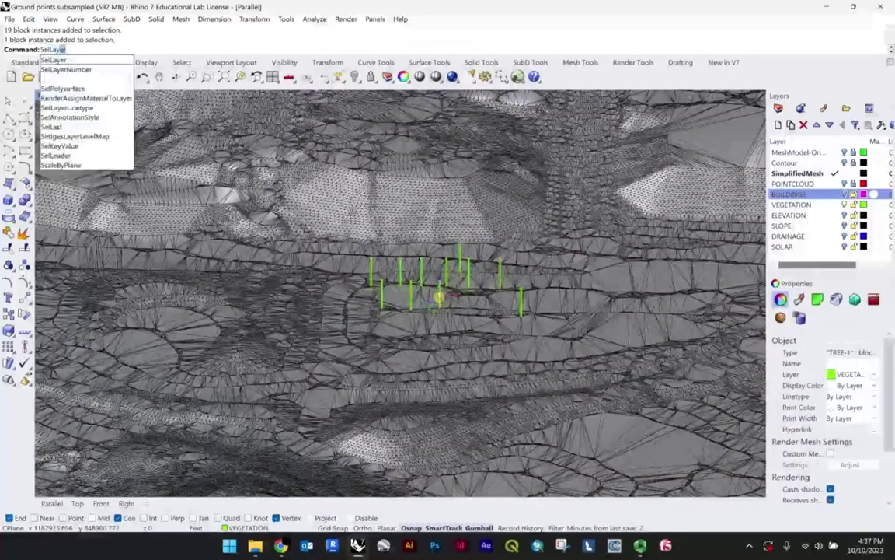
key("Return")
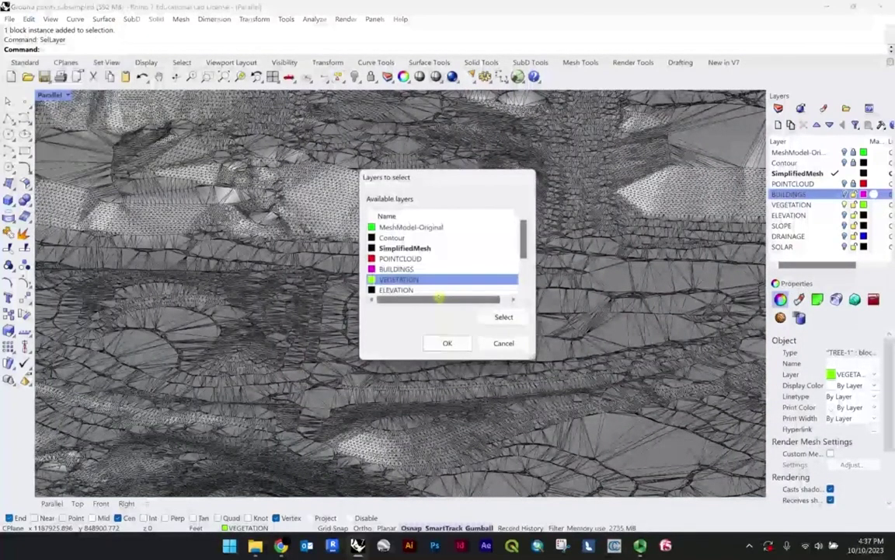
key("Return")
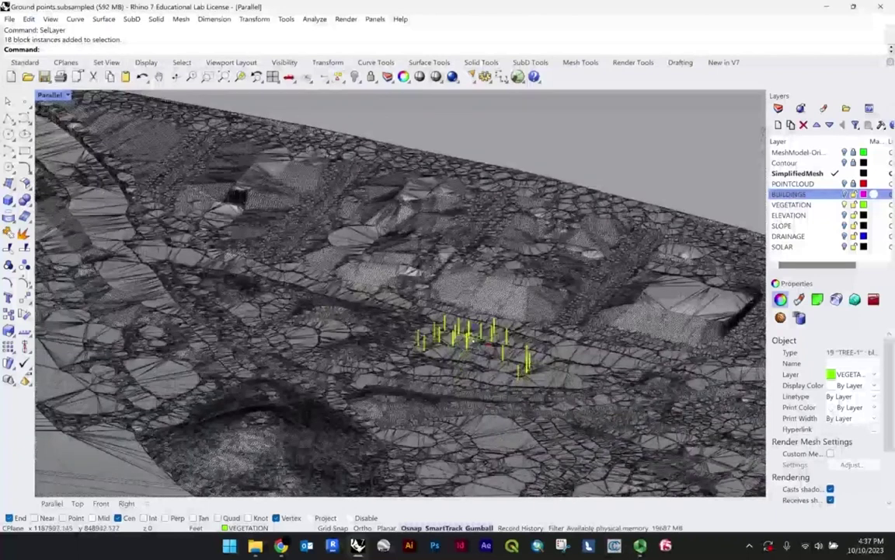
Move the selected tree blocks straight up so they float well above the terrain, and check their height from the side.
left_click_drag(424, 297, 420, 151)
scroll(489, 268, "down", 2)
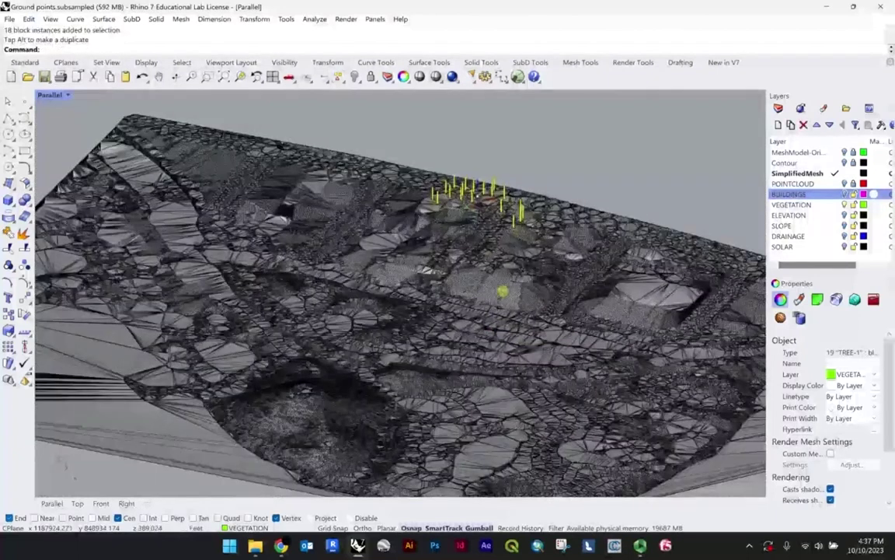
scroll(494, 313, "down", 2)
scroll(460, 350, "up", 4)
right_click_drag(343, 320, 432, 300)
left_click(432, 300)
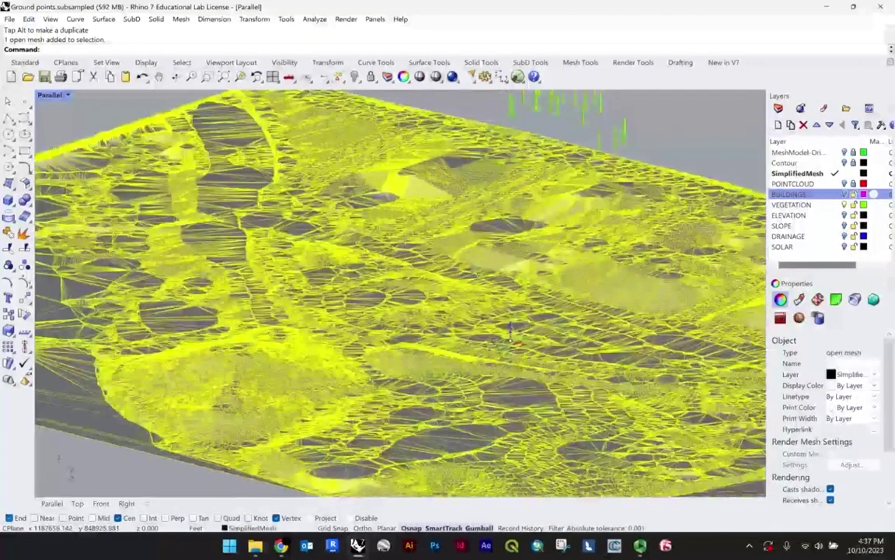
right_click_drag(432, 300, 473, 284)
scroll(473, 201, "down", 4)
left_click(522, 206)
scroll(522, 206, "up", 5)
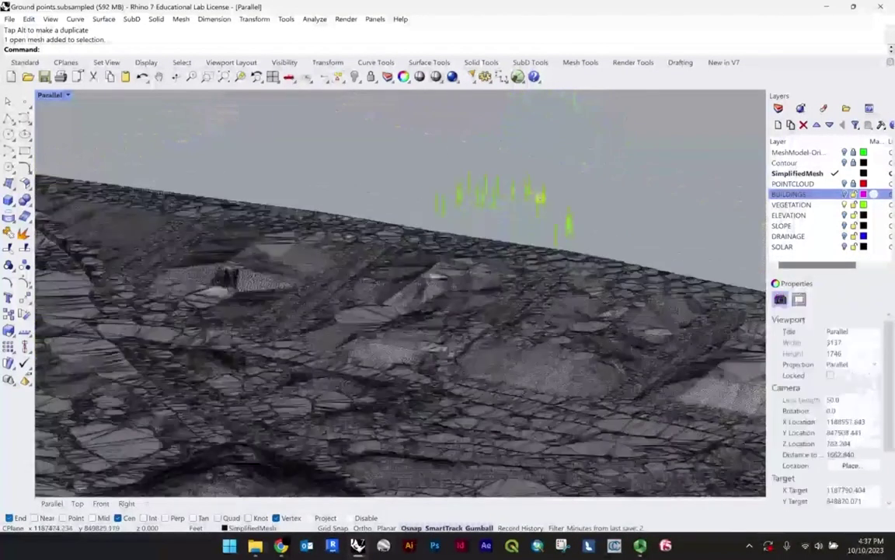
right_click_drag(523, 206, 544, 194)
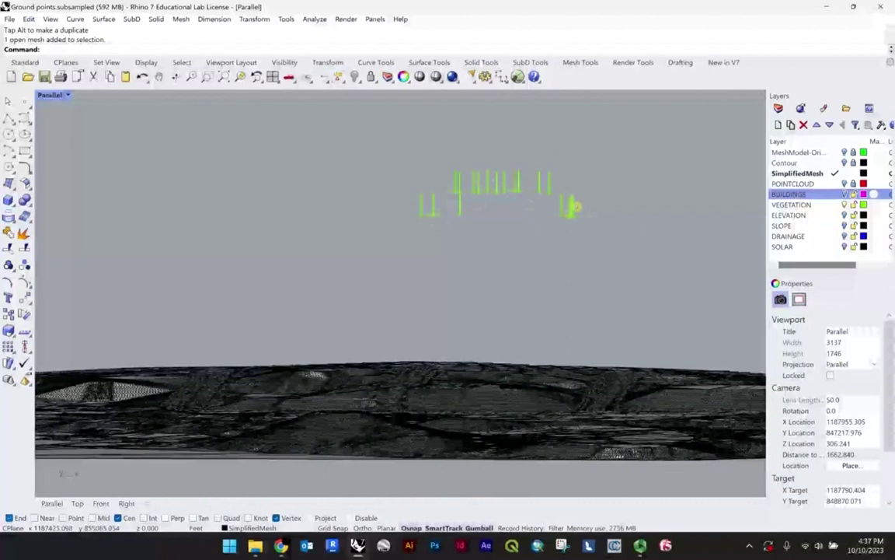
scroll(574, 206, "down", 2)
Project all the raised tree blocks onto the simplified terrain mesh along the CPlane Z direction, without deleting the input.
left_click_drag(384, 157, 612, 259)
right_click_drag(612, 258, 554, 268)
scroll(522, 265, "down", 6)
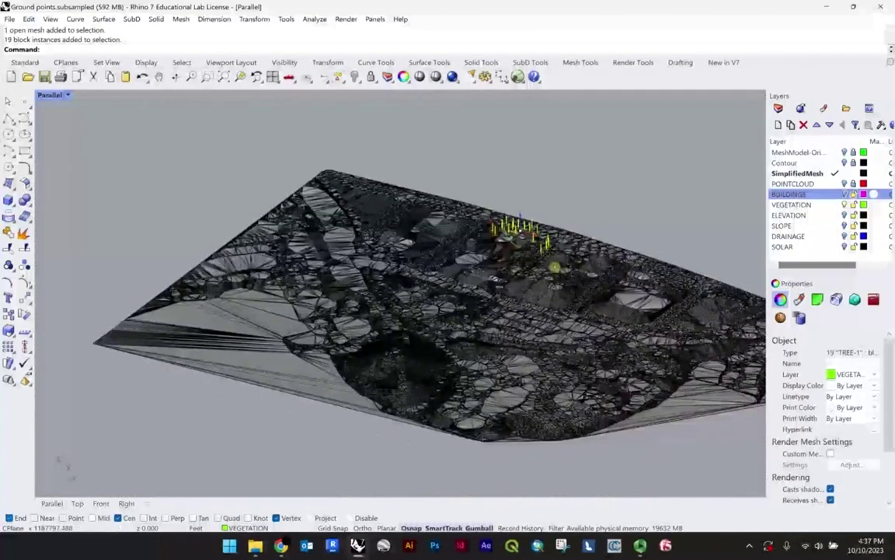
scroll(528, 234, "up", 3)
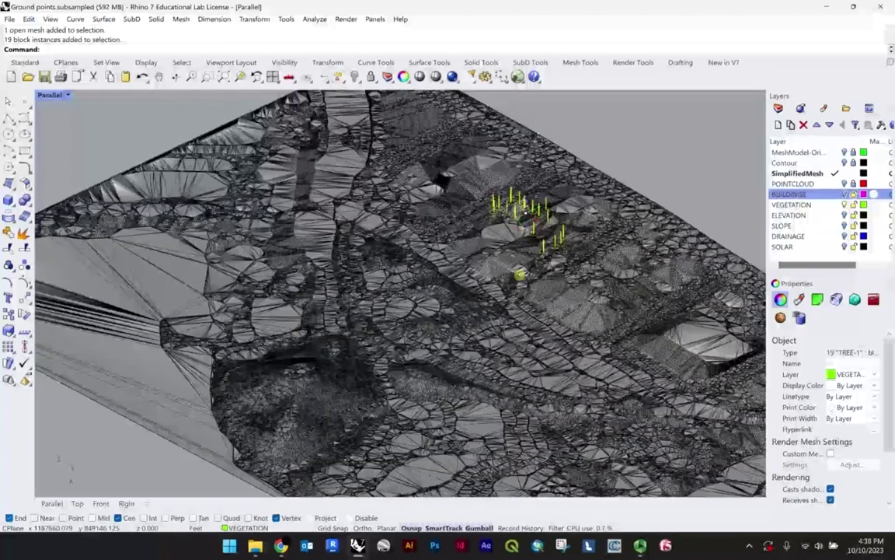
type("Project")
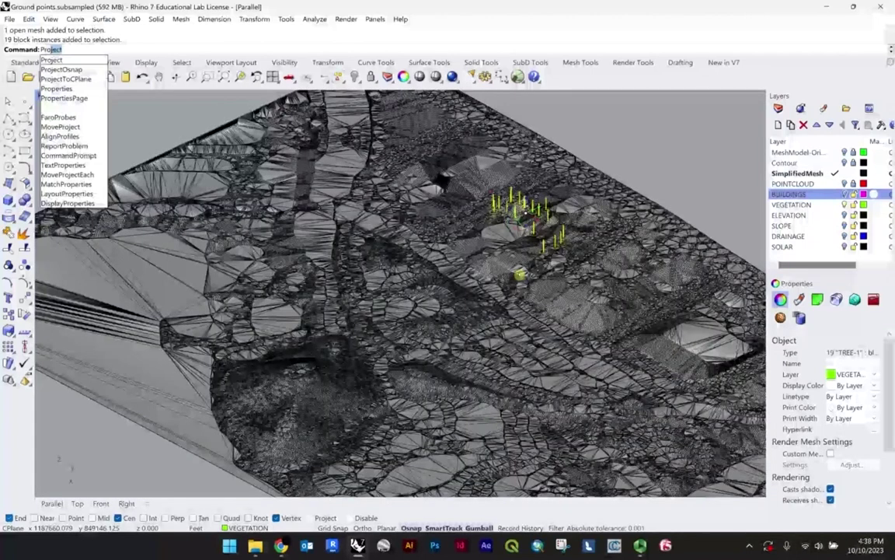
key("Return")
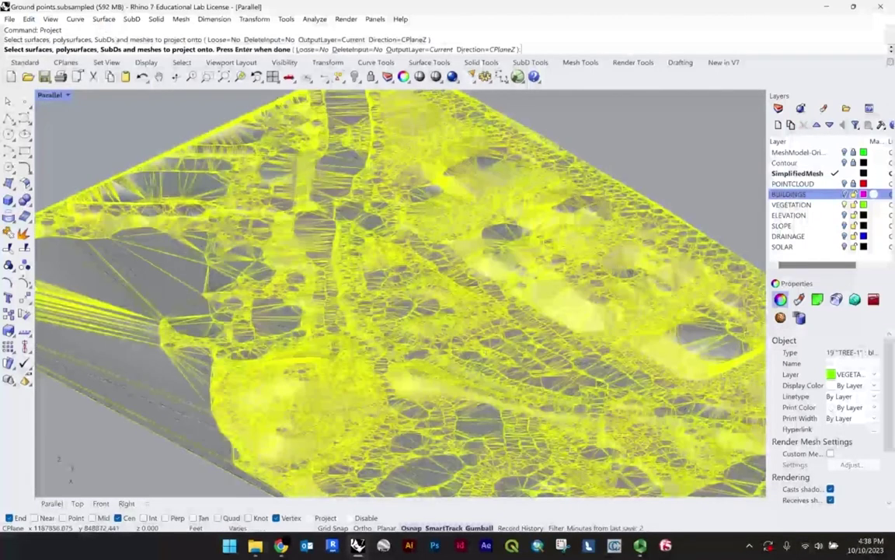
left_click(435, 319)
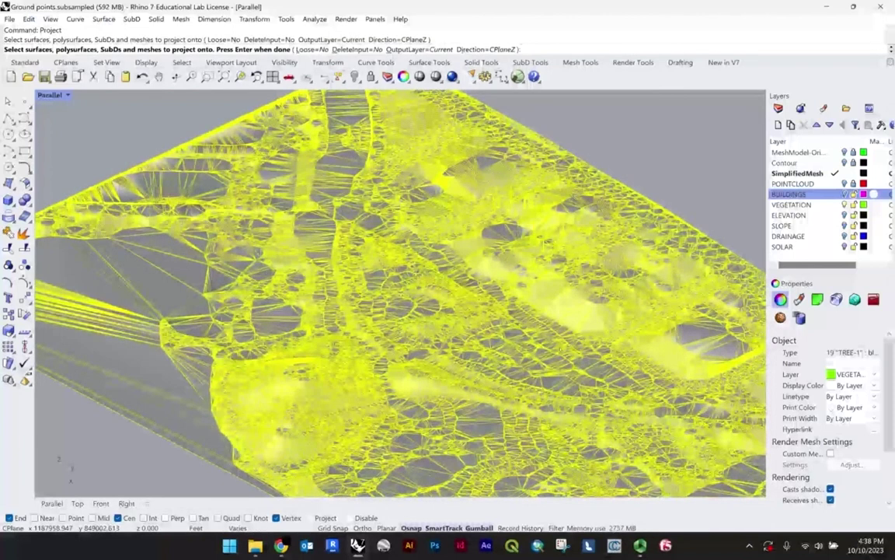
key("Return")
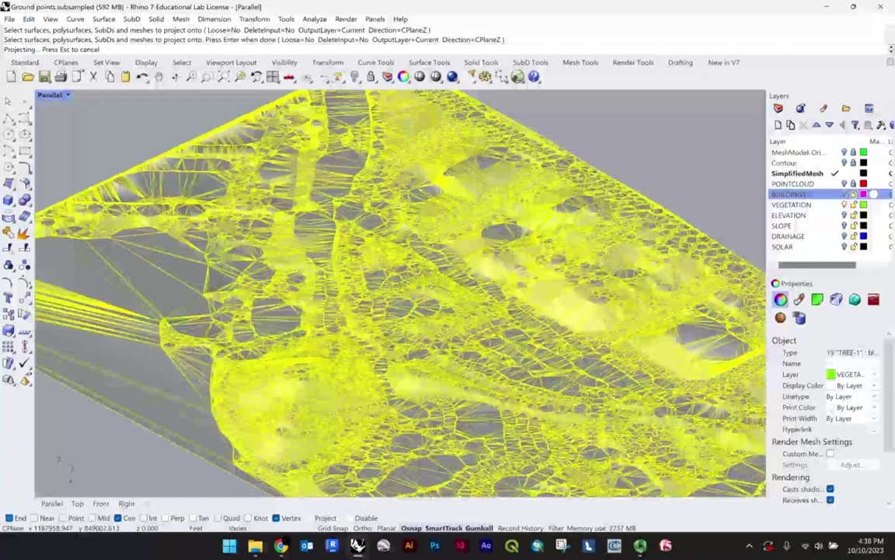
Finish the projection, inspect the resulting curves on the terrain mesh, and delete them.
key("Return")
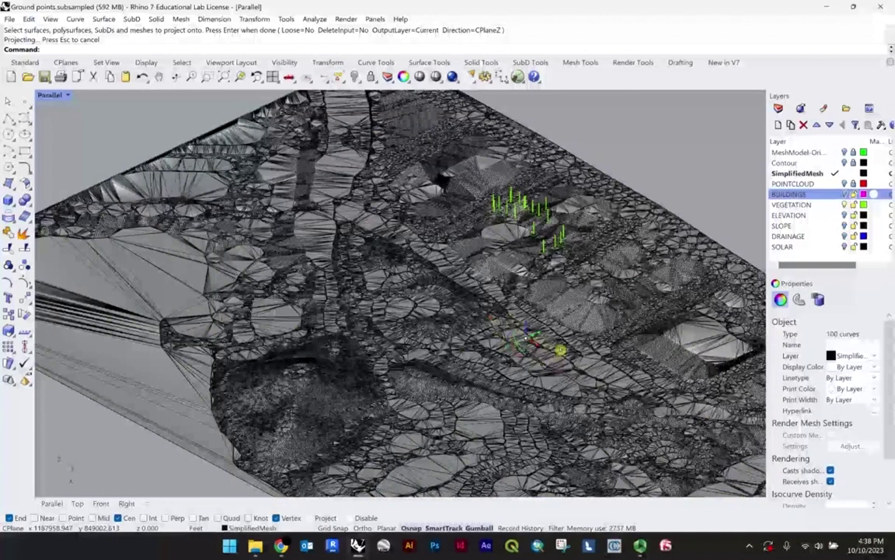
scroll(557, 336, "up", 5)
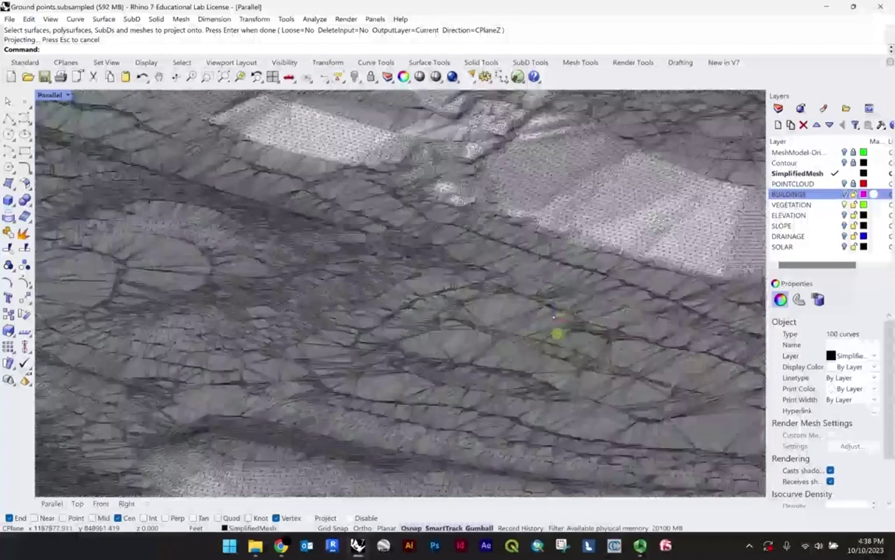
right_click_drag(558, 334, 622, 302)
scroll(622, 302, "up", 6)
scroll(548, 296, "down", 8)
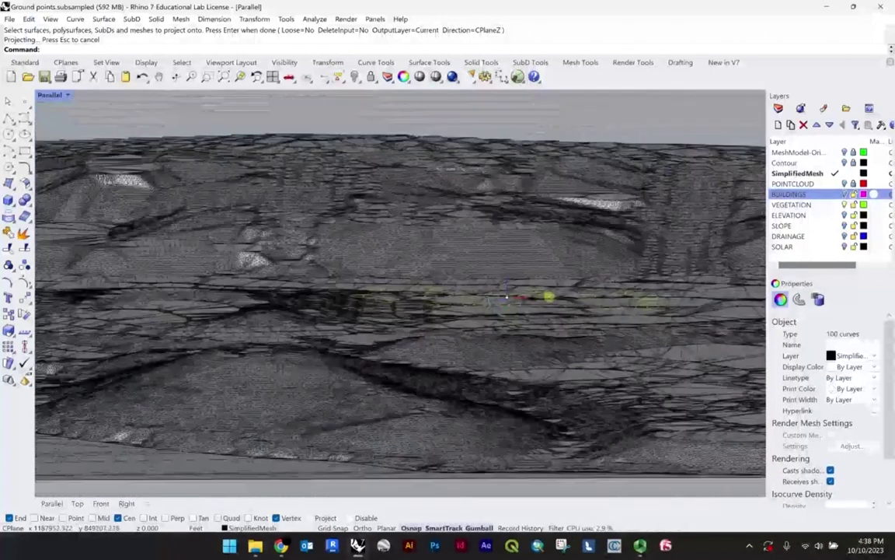
right_click_drag(506, 297, 490, 293)
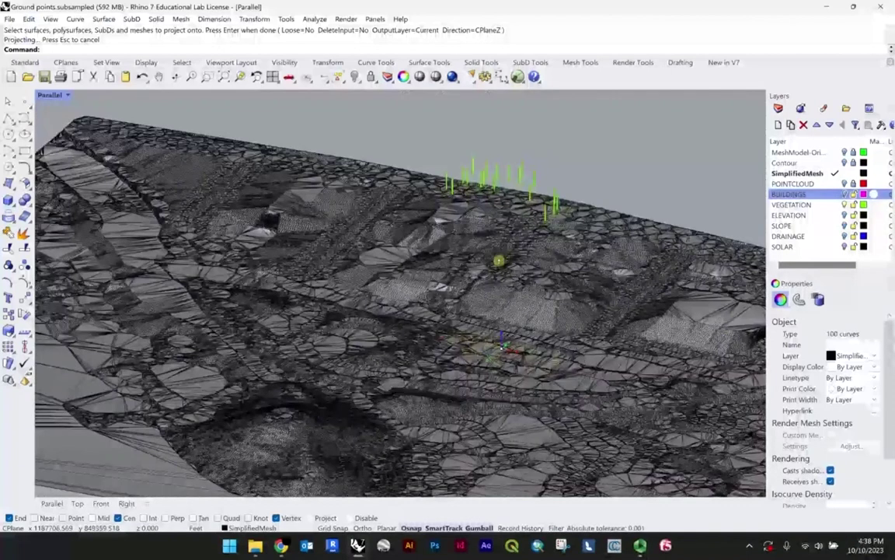
key("Delete")
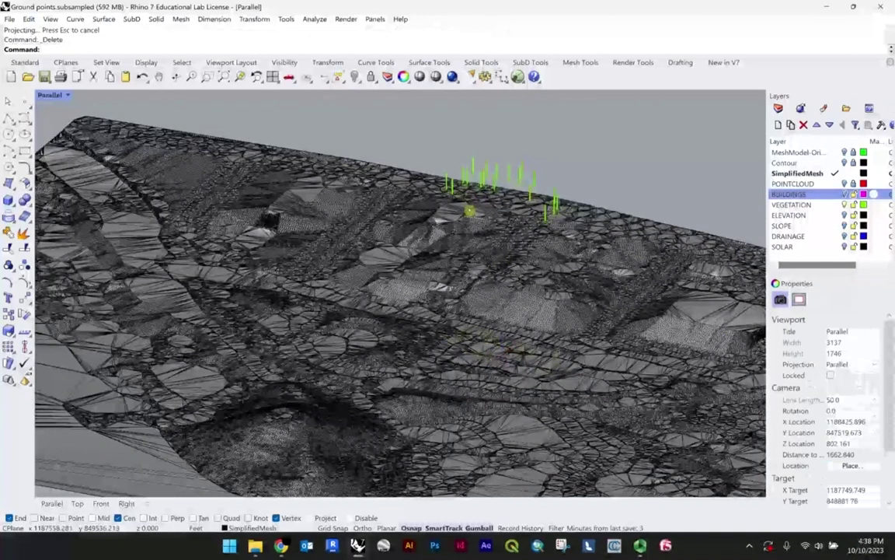
Examine the raised tree blocks from a low side view, picking a single block to check how it floats above the terrain.
scroll(428, 194, "up", 3)
scroll(375, 153, "up", 2)
right_click_drag(375, 154, 375, 133)
scroll(499, 197, "up", 3)
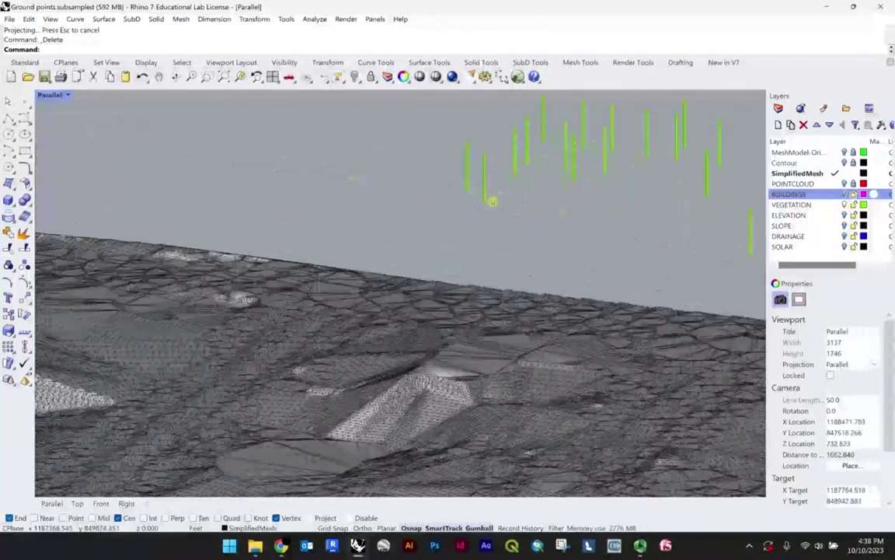
scroll(490, 200, "down", 3)
left_click(473, 196)
left_click(472, 177)
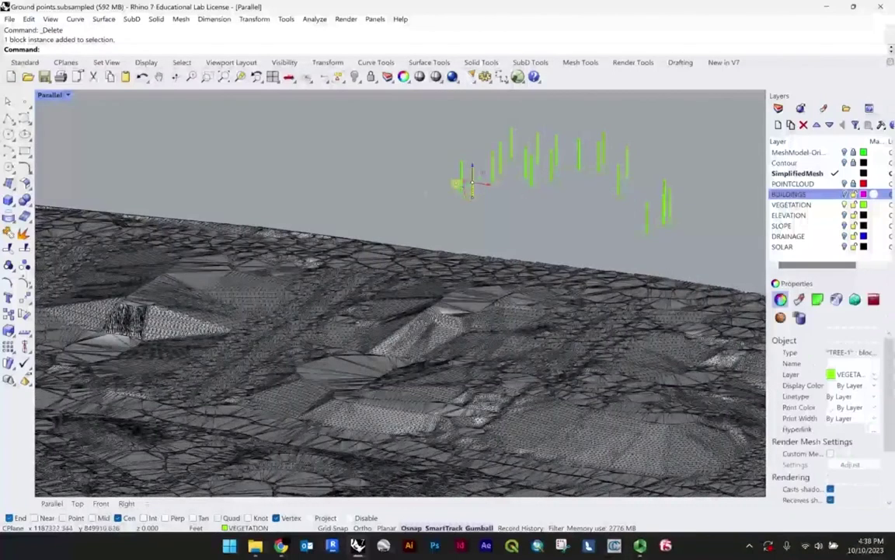
left_click(396, 144)
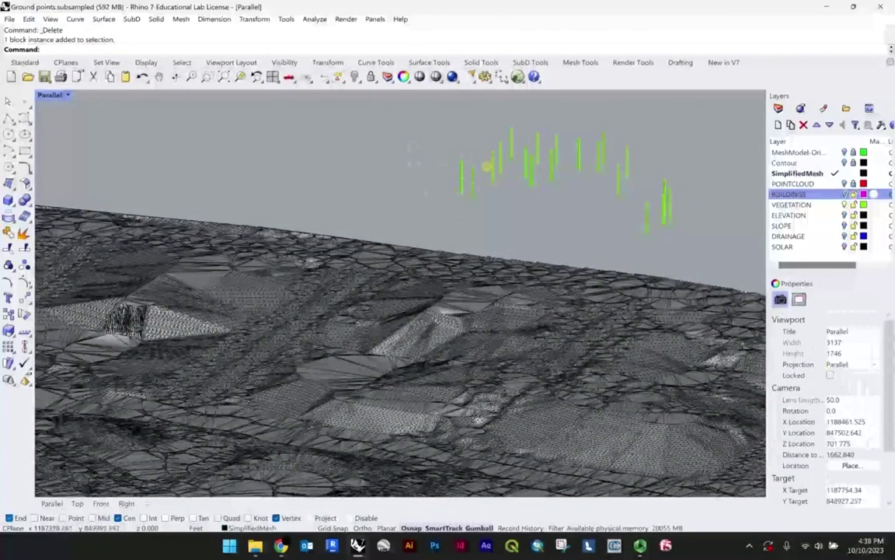
right_click_drag(435, 148, 500, 186)
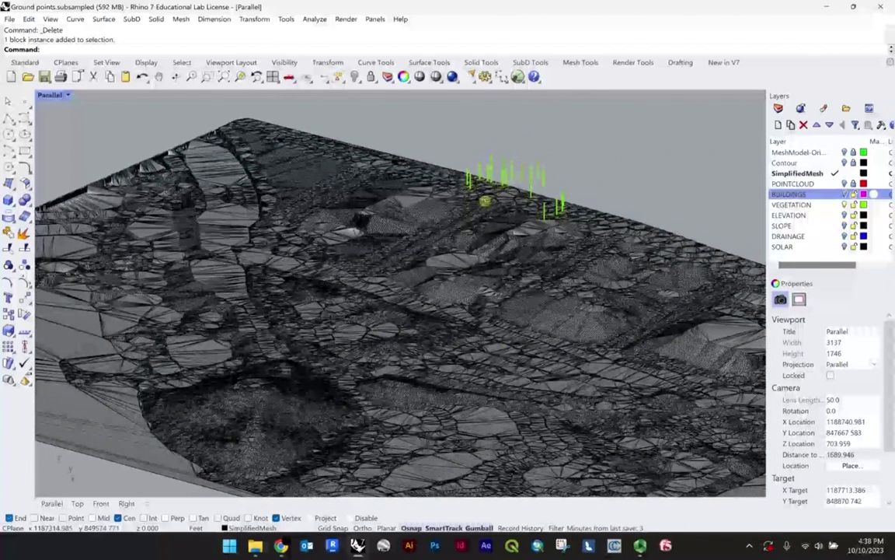
right_click_drag(484, 204, 471, 147)
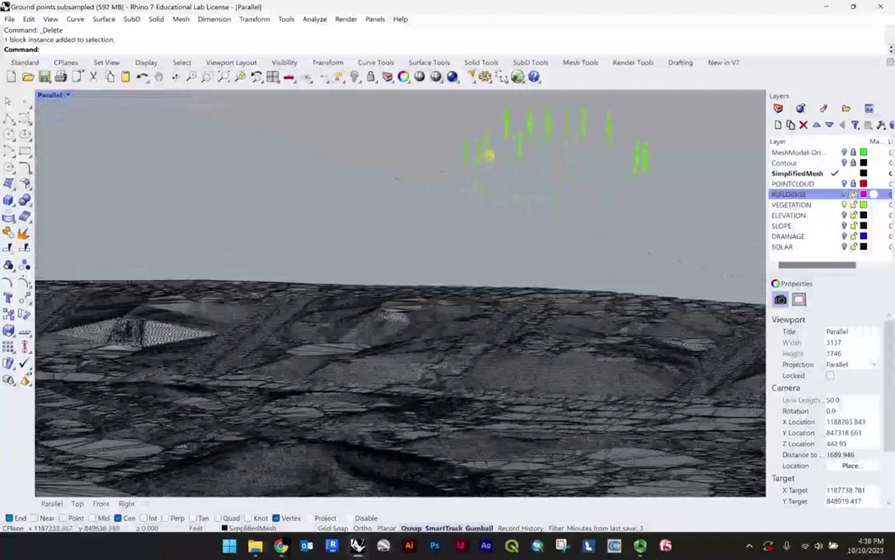
Select the tree block at the end of the group, zoom to it, and examine its base and top relative to the terrain.
left_click(466, 154)
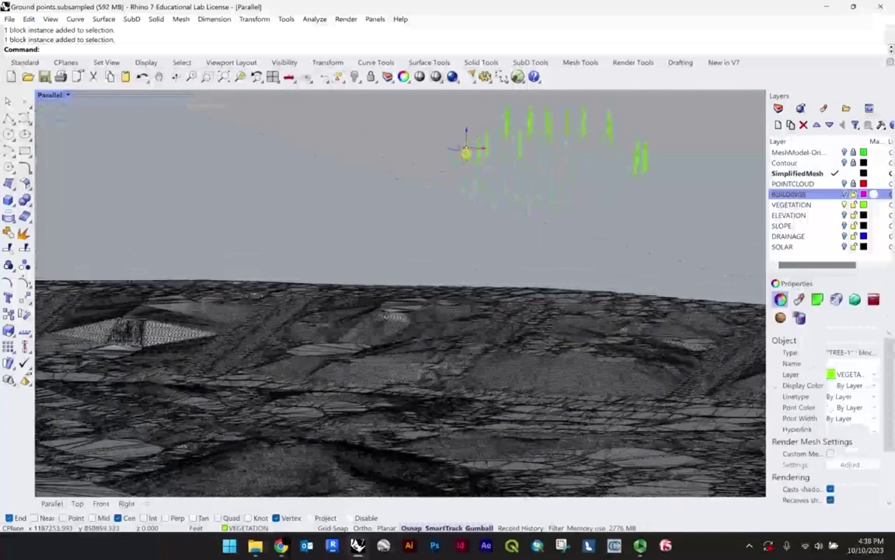
key("ctrl+shift+e")
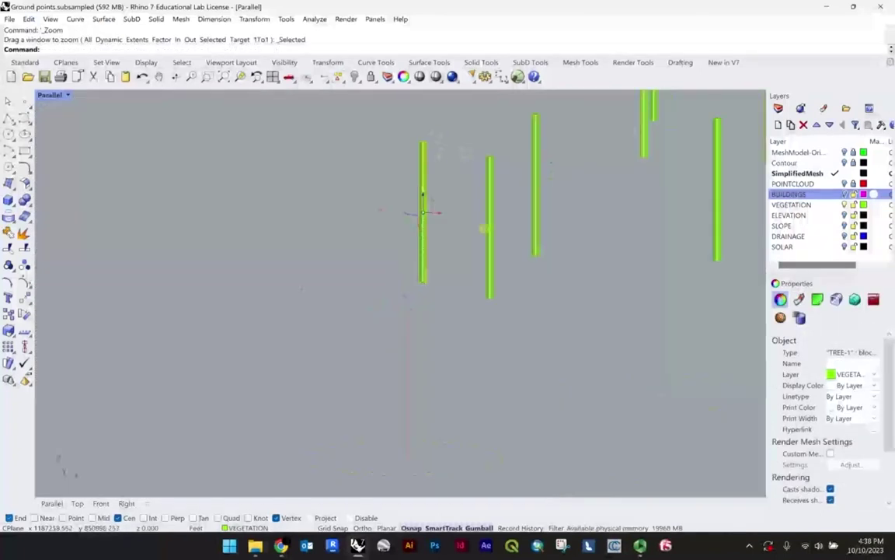
scroll(412, 211, "down", 10)
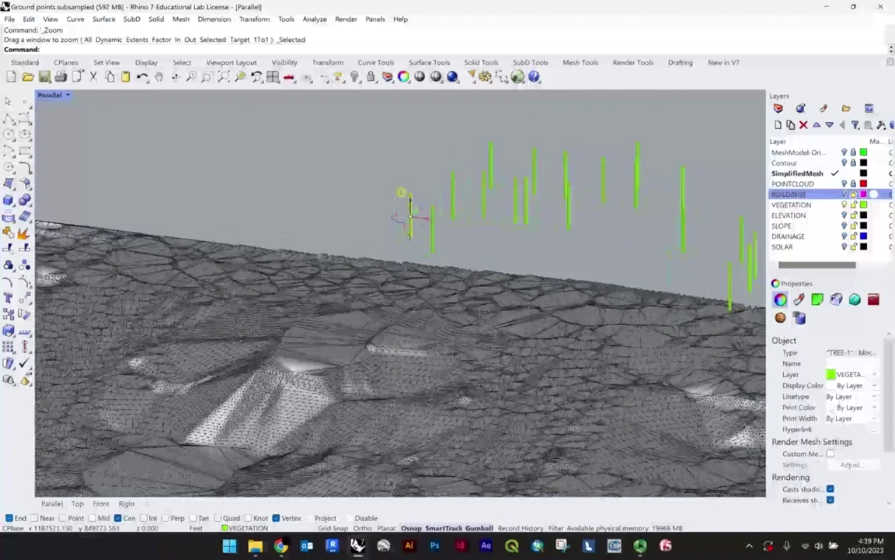
left_click(415, 224)
scroll(416, 224, "up", 4)
left_click(408, 232)
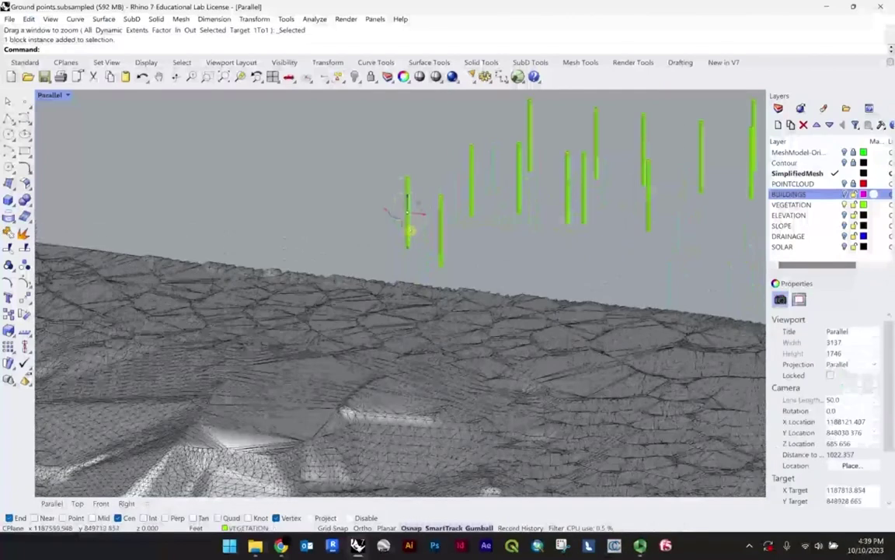
scroll(408, 208, "up", 4)
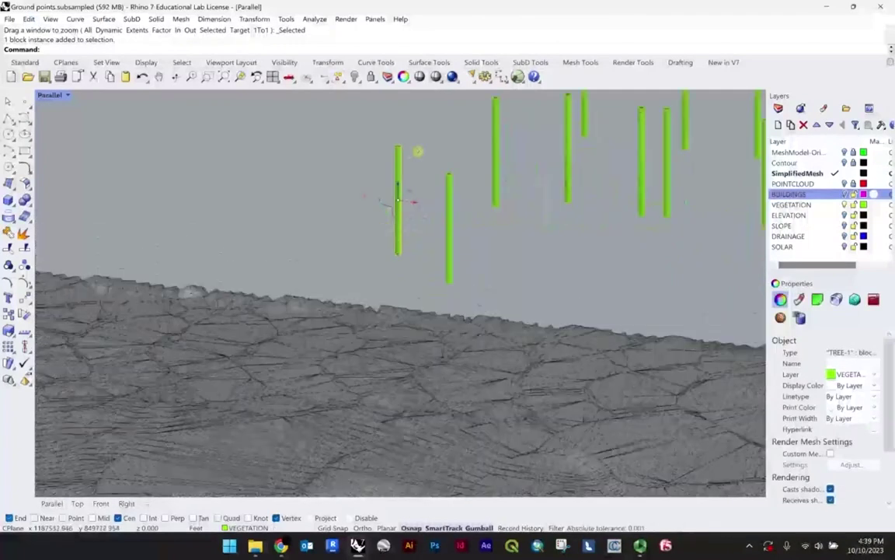
left_click(418, 152)
left_click(400, 168)
right_click_drag(389, 263, 410, 212)
scroll(383, 253, "down", 7)
scroll(390, 193, "down", 8)
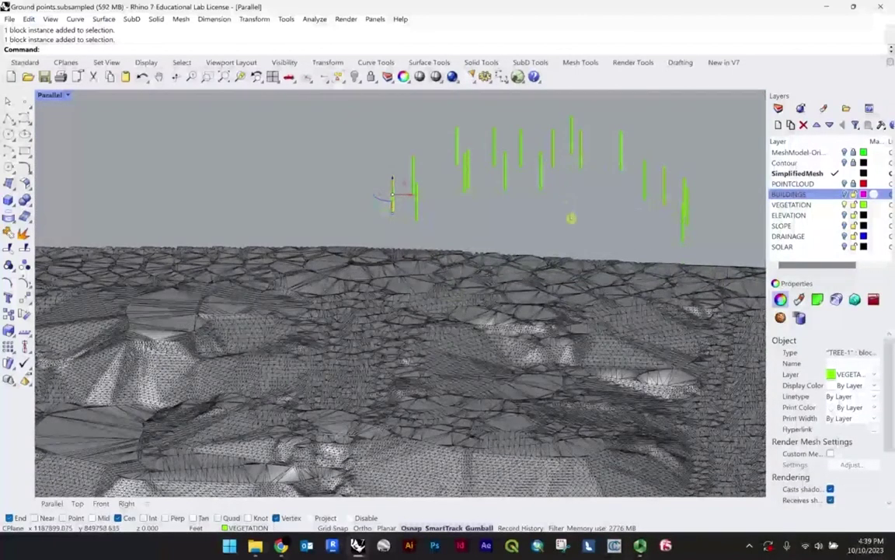
Clear the selection and check the TREE-1 block definition in the BlockManager, leaving its settings untouched.
key("Escape")
type("Block")
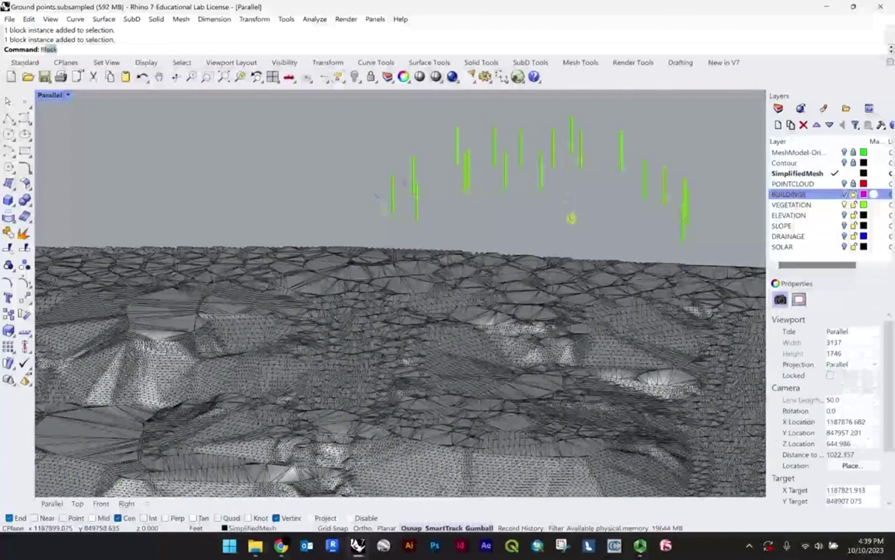
type("Manager")
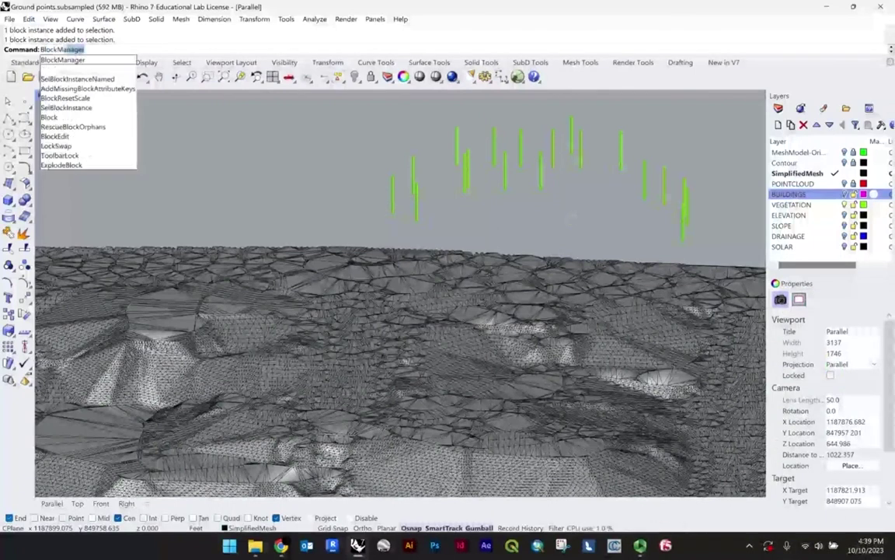
key("Return")
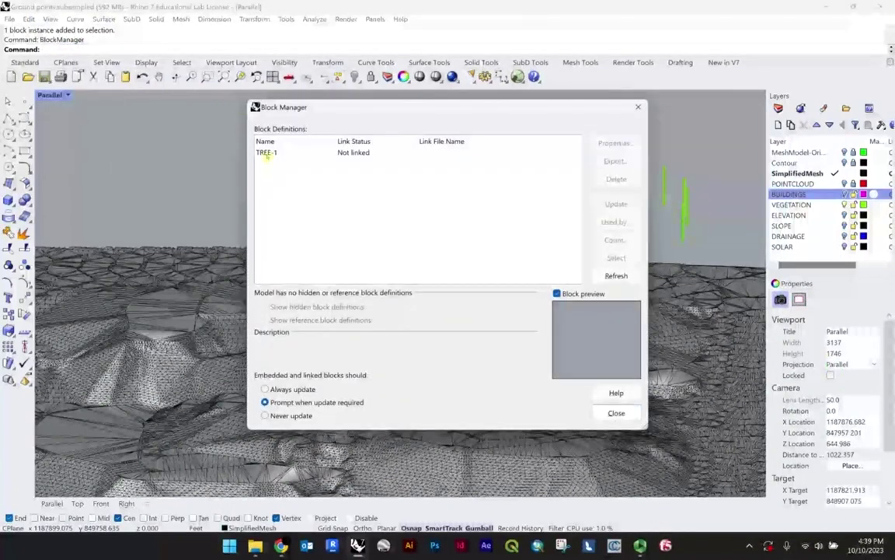
left_click(266, 153)
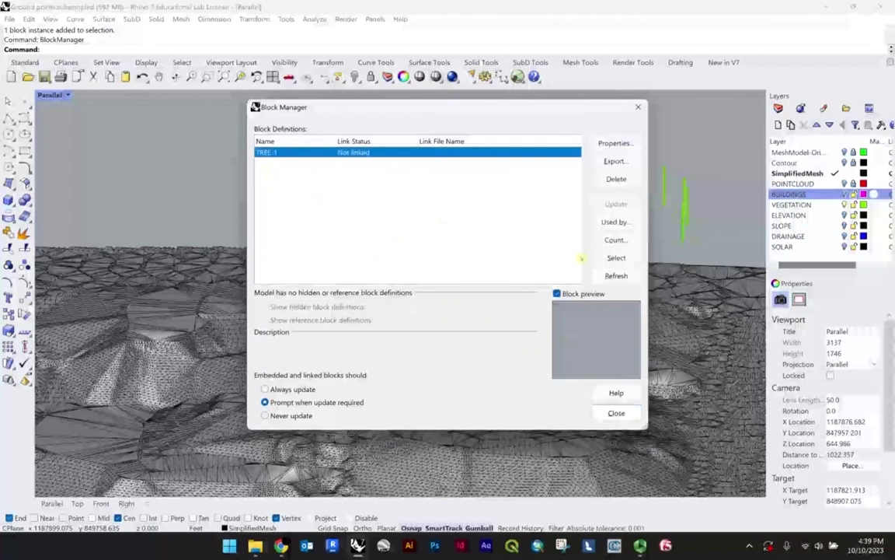
left_click(615, 413)
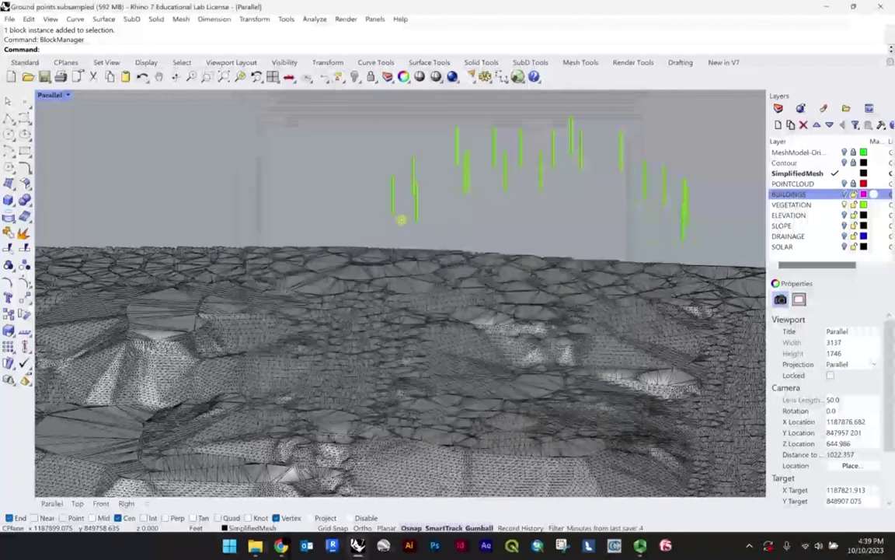
Review the whole group of floating trees over the terrain, window-selecting all of them briefly and clearing the selection.
right_click_drag(444, 214, 457, 231)
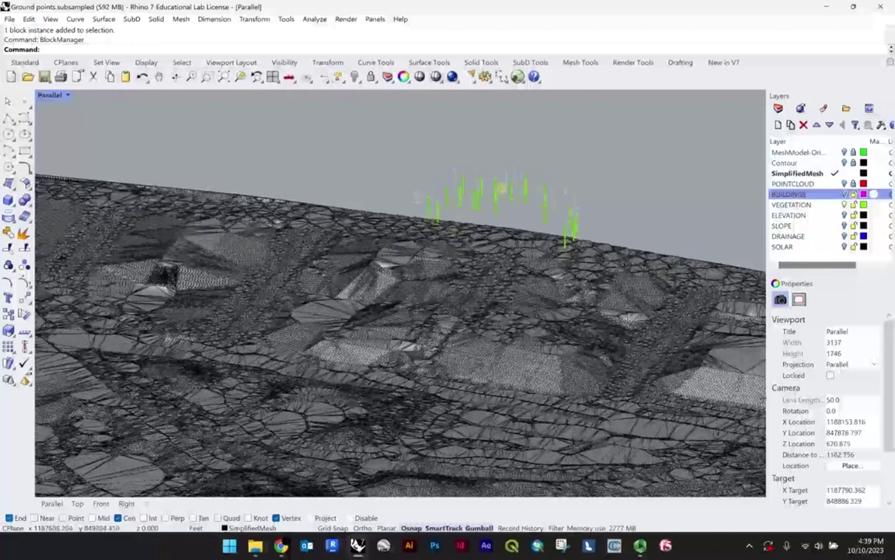
scroll(474, 172, "down", 6)
scroll(457, 169, "up", 6)
right_click_drag(488, 184, 472, 186)
scroll(516, 161, "down", 7)
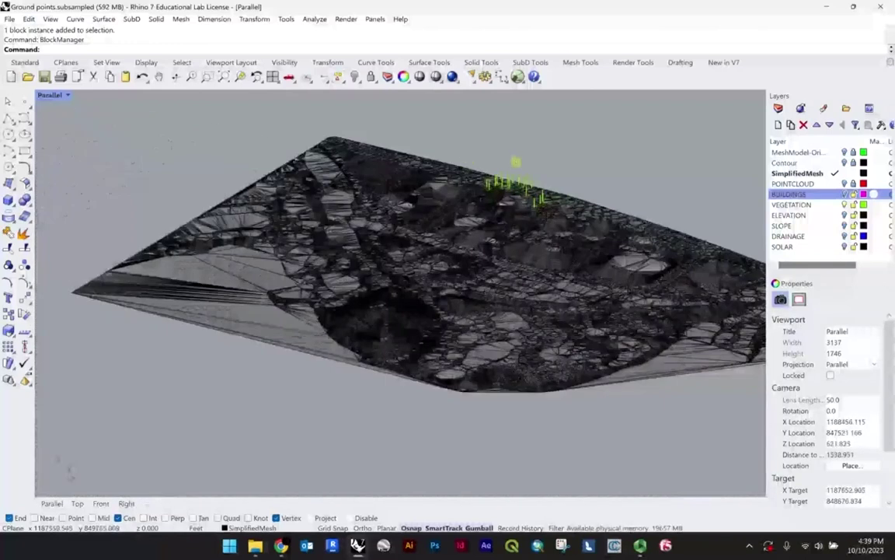
scroll(485, 168, "up", 2)
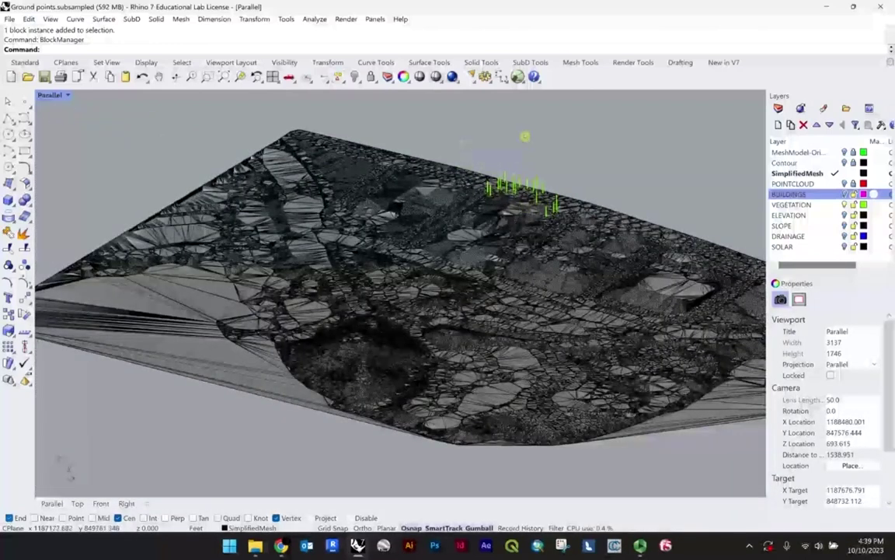
right_click_drag(525, 136, 553, 207)
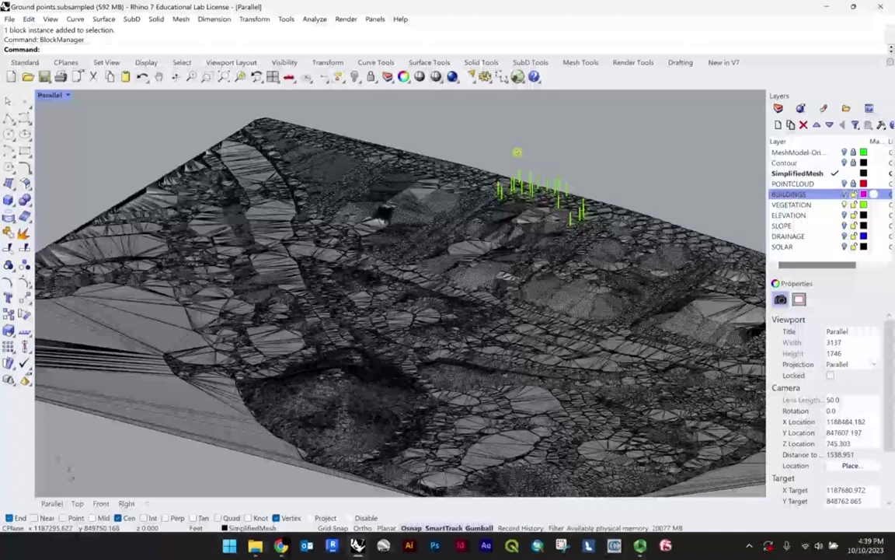
scroll(516, 163, "up", 2)
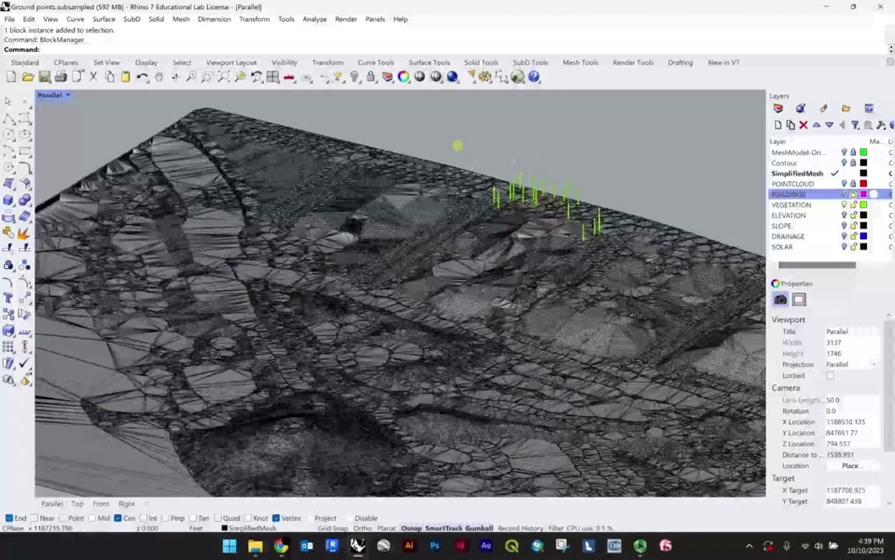
left_click_drag(455, 143, 643, 276)
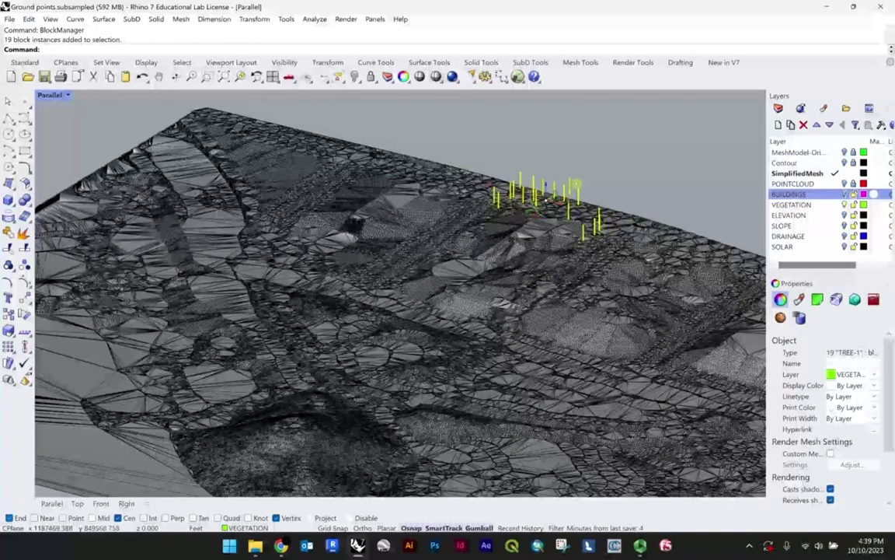
left_click(618, 145)
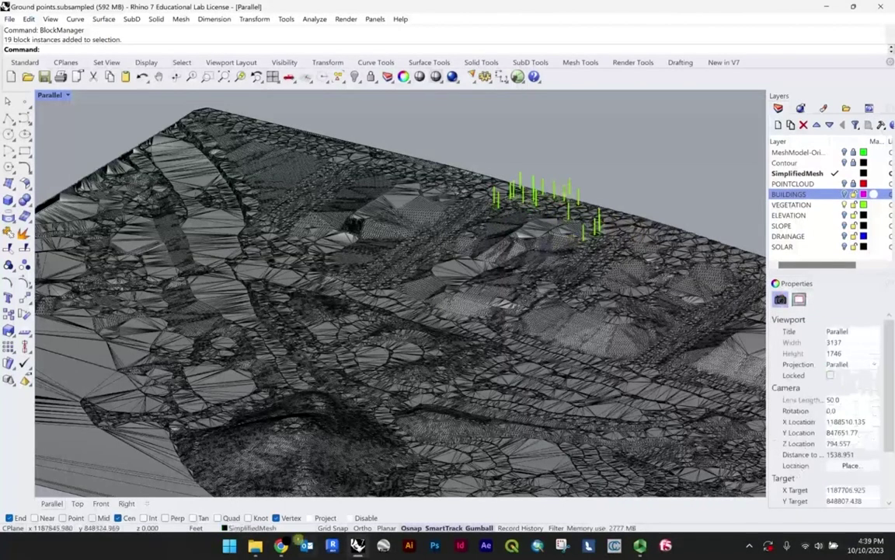
Switch to Chrome, search the McNeel Wiki scripted utilities page for "move p", and review the Move-project entry and the script loading instructions.
left_click(283, 545)
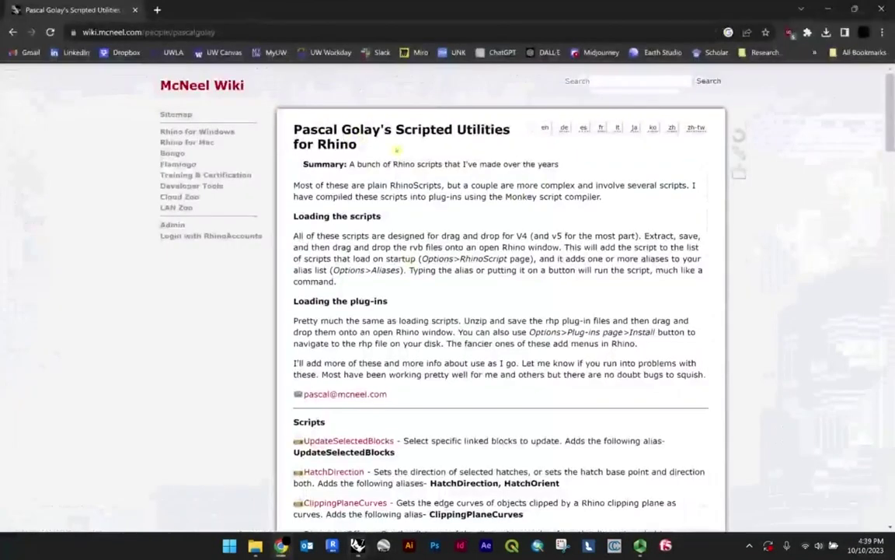
scroll(264, 138, "down", 5)
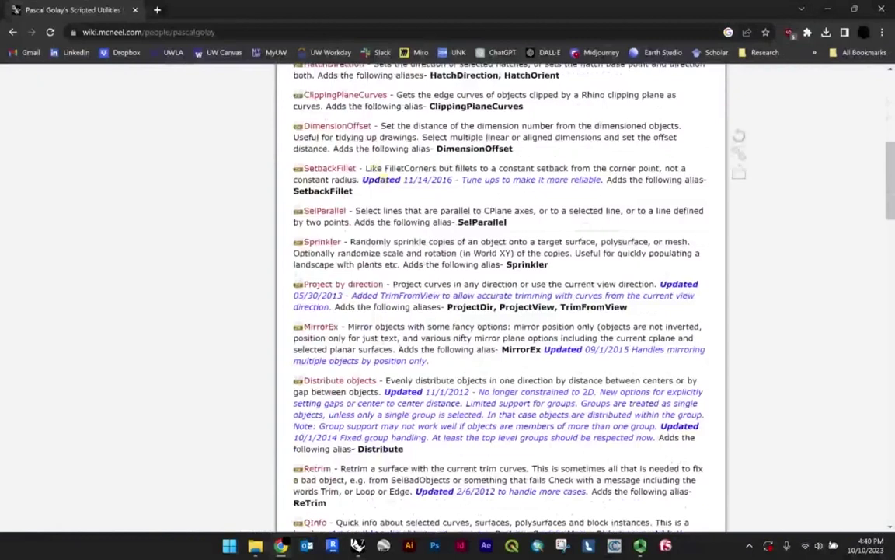
key("ctrl+f")
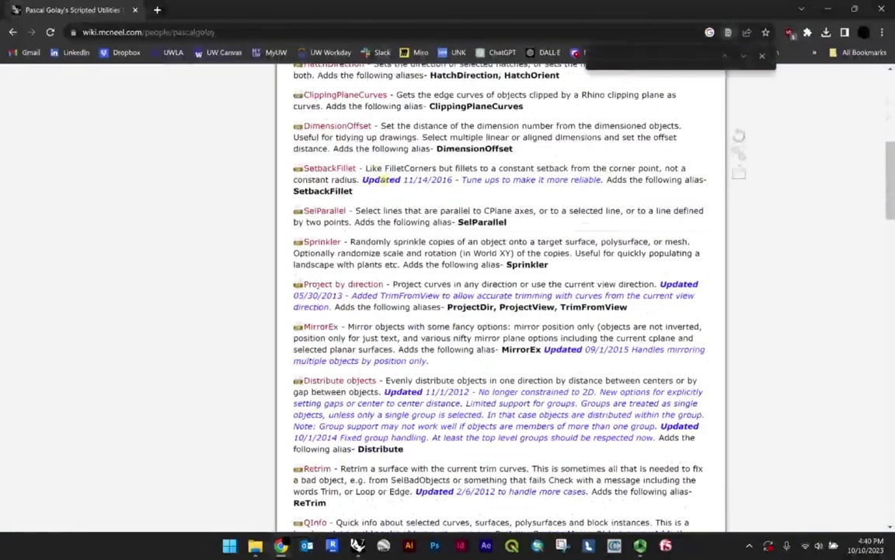
type("move")
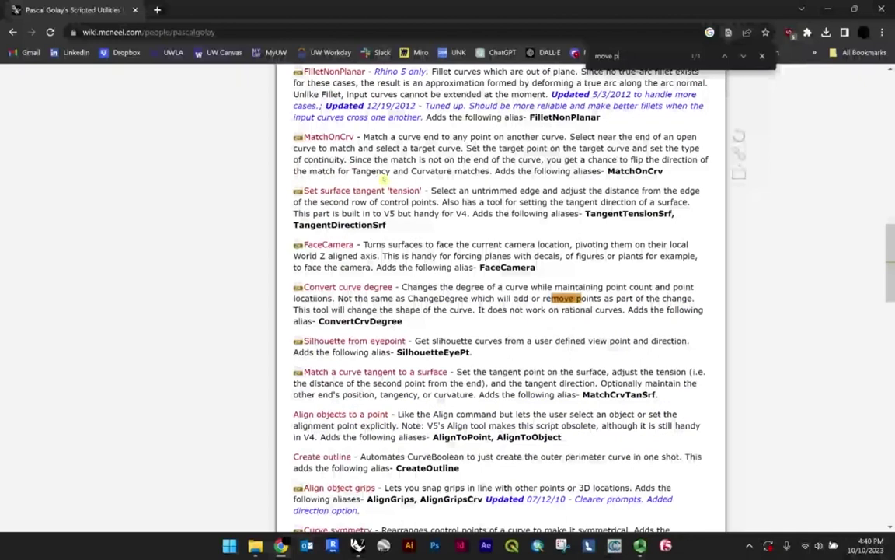
type("p")
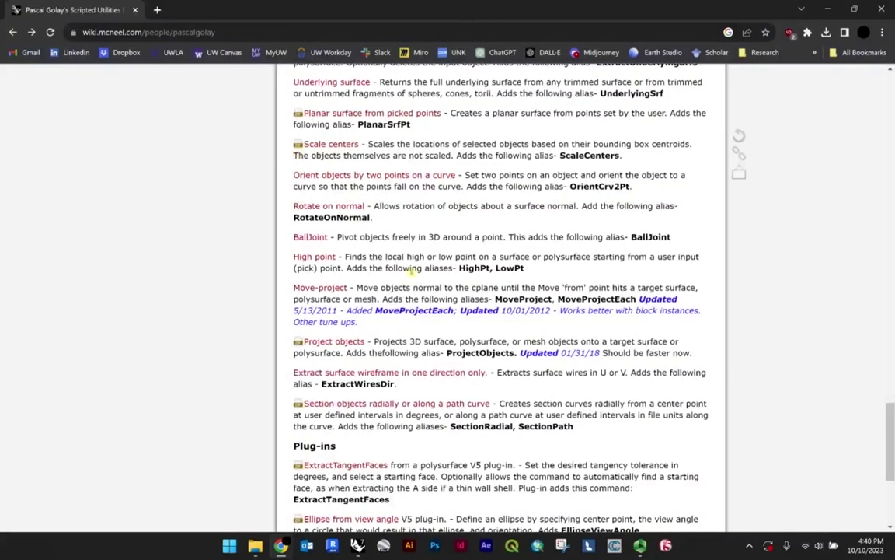
scroll(412, 269, "down", 3)
scroll(467, 266, "up", 15)
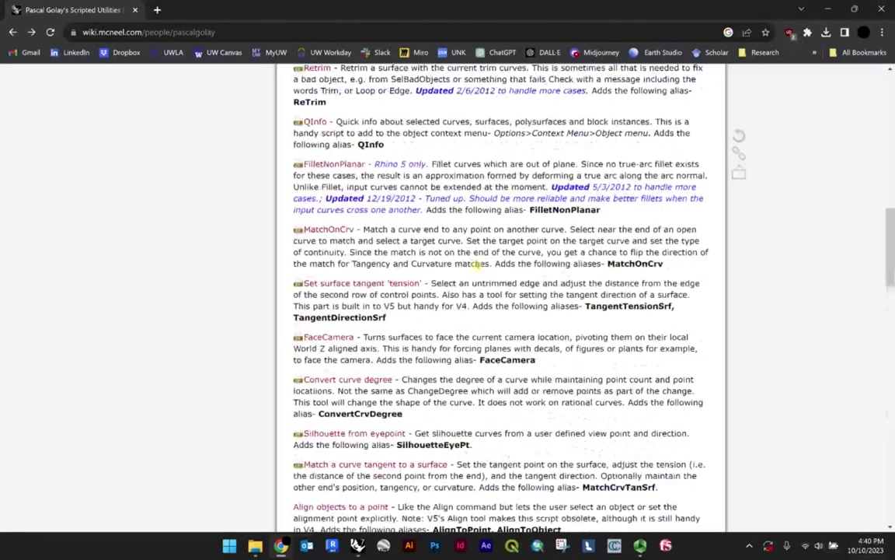
scroll(478, 264, "up", 15)
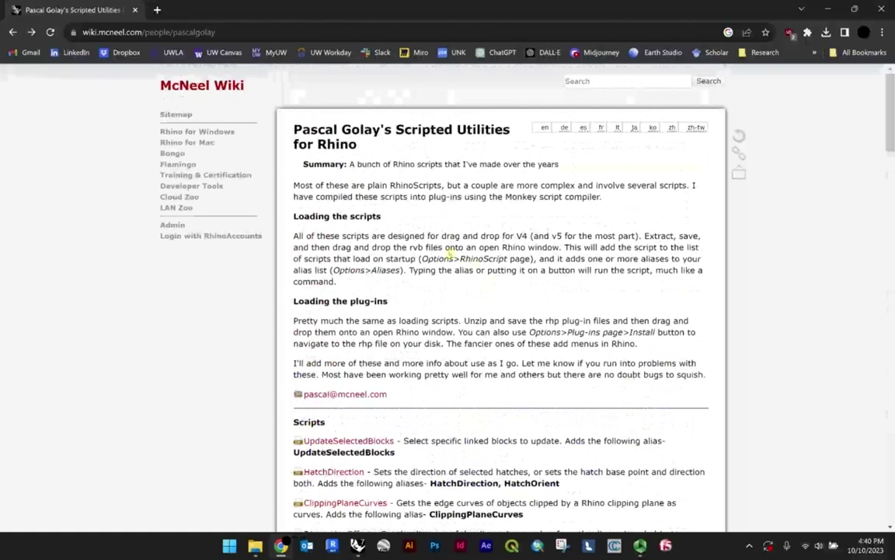
Switch to File Explorer and open the downloaded MoveProject.rvb script from the Downloads folder in Notepad, maximizing the window.
scroll(450, 254, "down", 15)
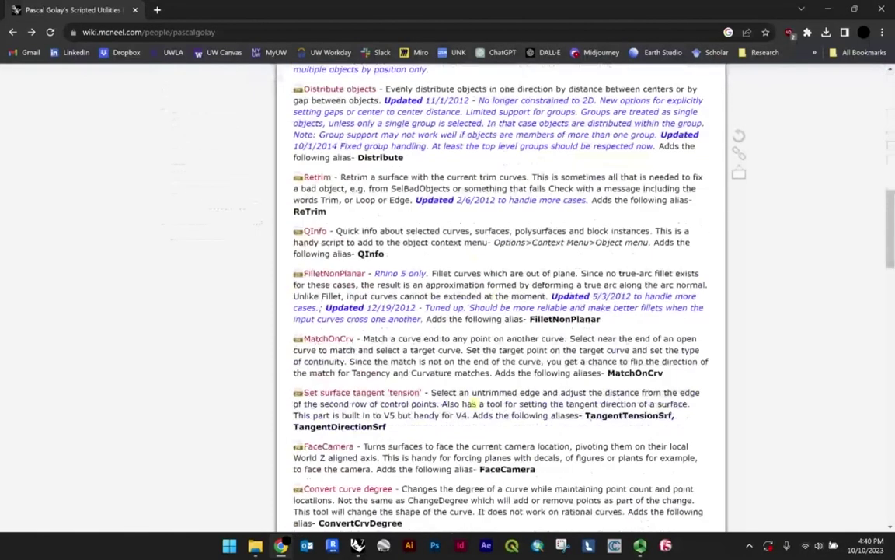
left_click(255, 545)
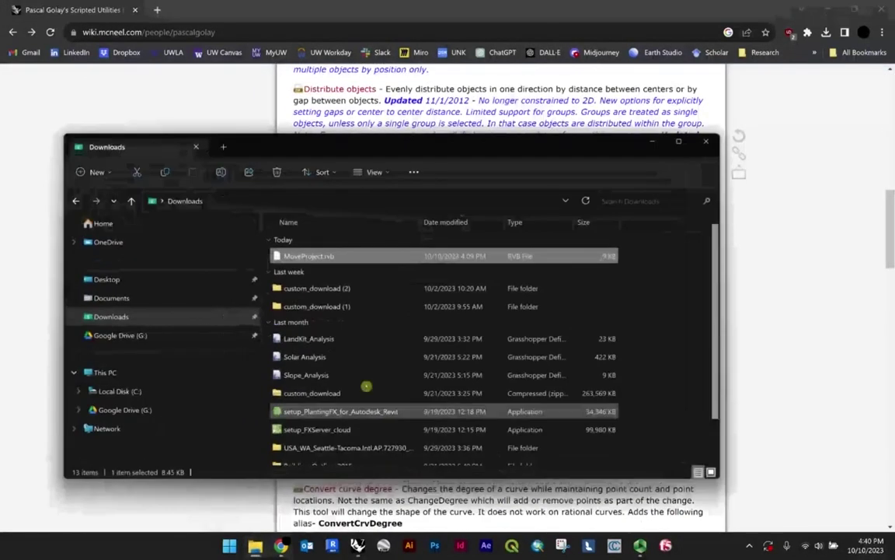
left_click(342, 258)
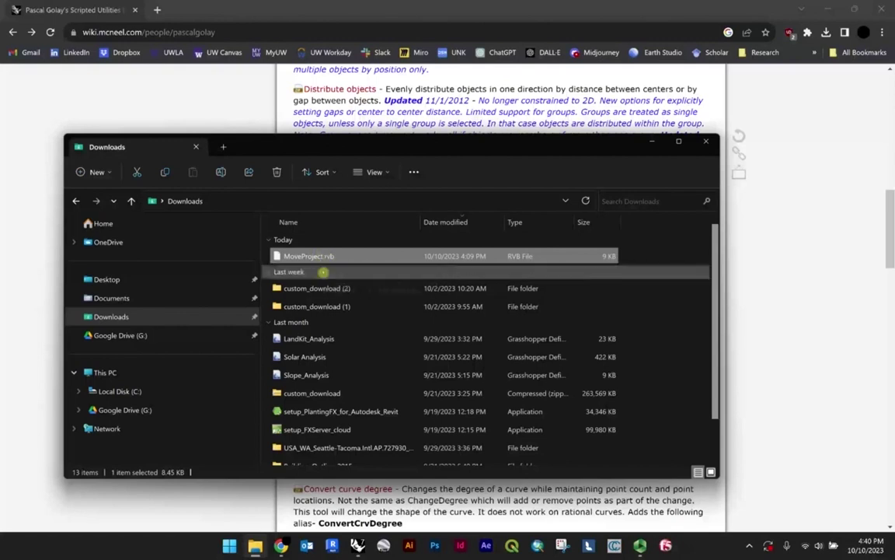
right_click(342, 258)
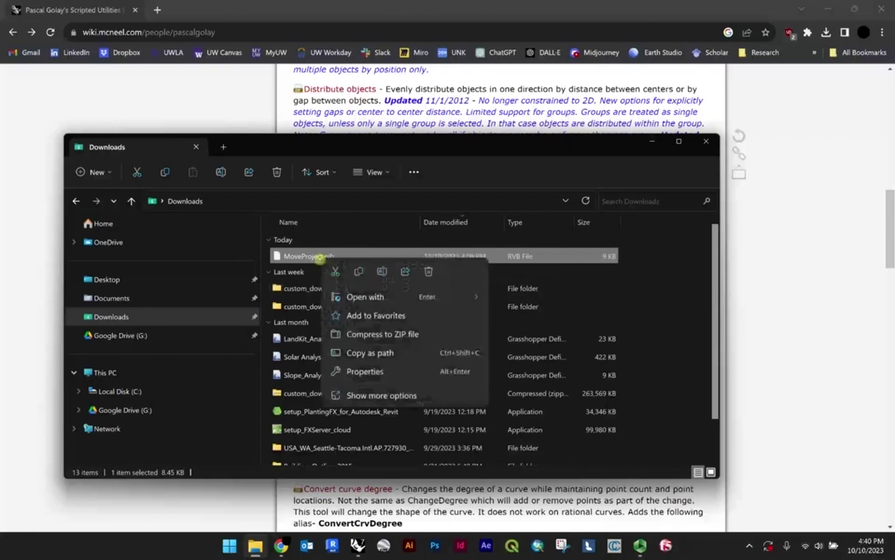
mouse_move(377, 296)
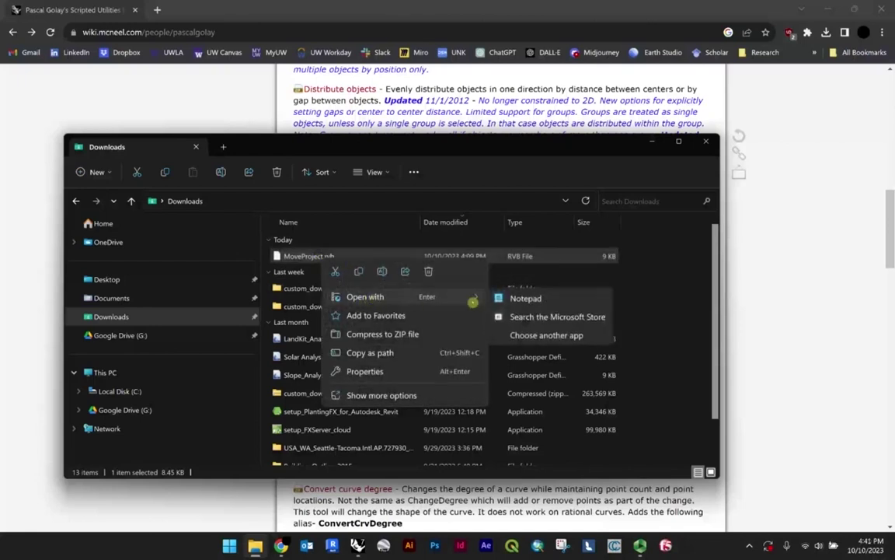
left_click(527, 299)
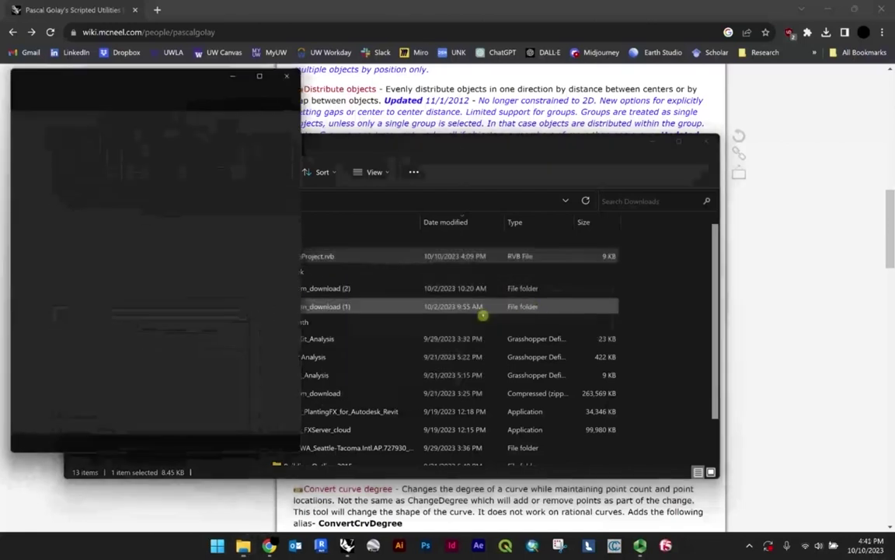
left_click(259, 80)
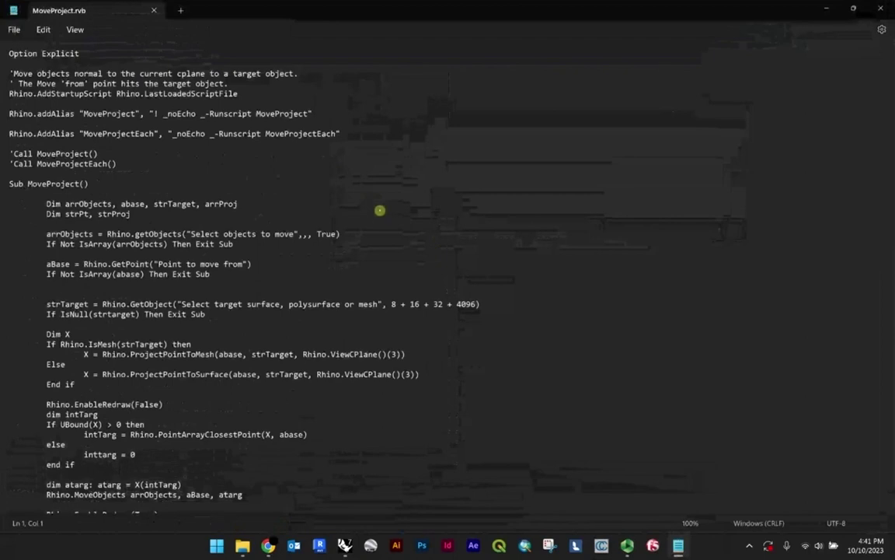
Review the MoveProject.rvb code from its alias definitions through its helper functions, and close the file without editing it.
scroll(224, 142, "down", 1)
scroll(223, 142, "down", 20)
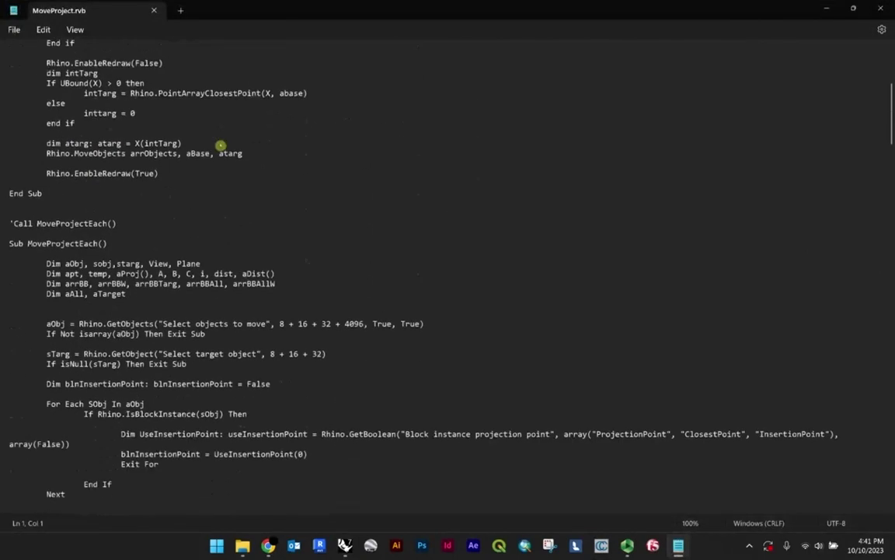
scroll(221, 145, "down", 20)
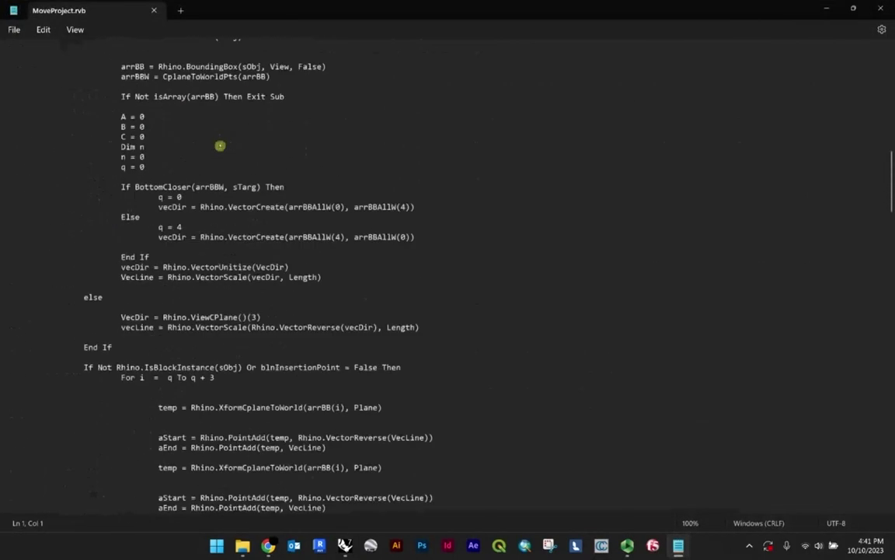
scroll(219, 145, "down", 13)
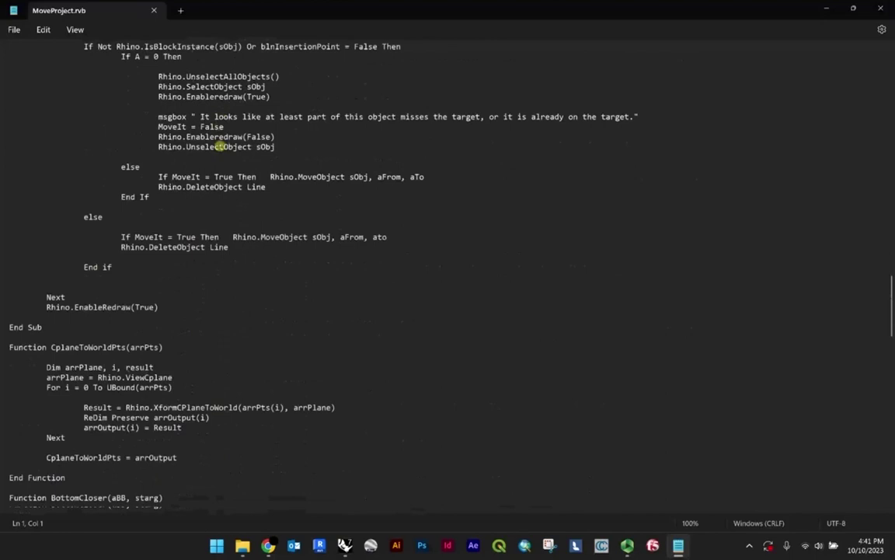
scroll(220, 146, "down", 20)
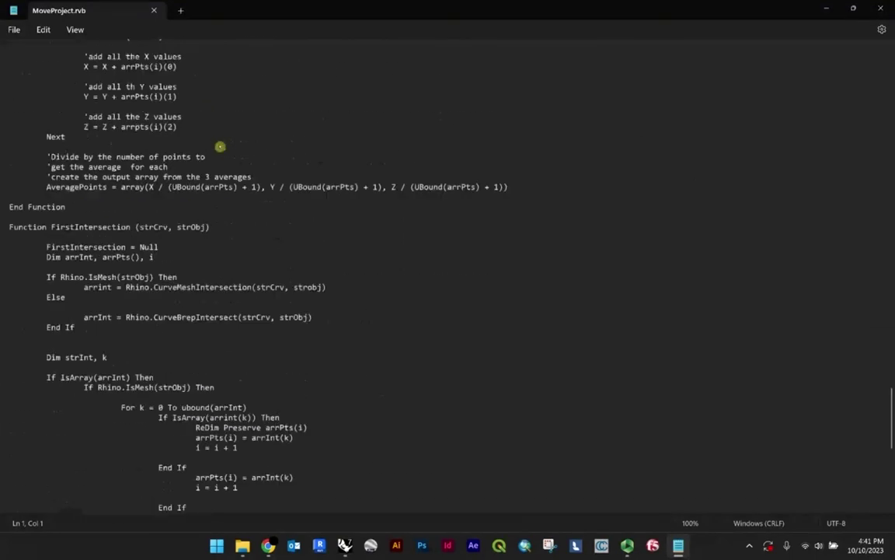
scroll(392, 256, "up", 20)
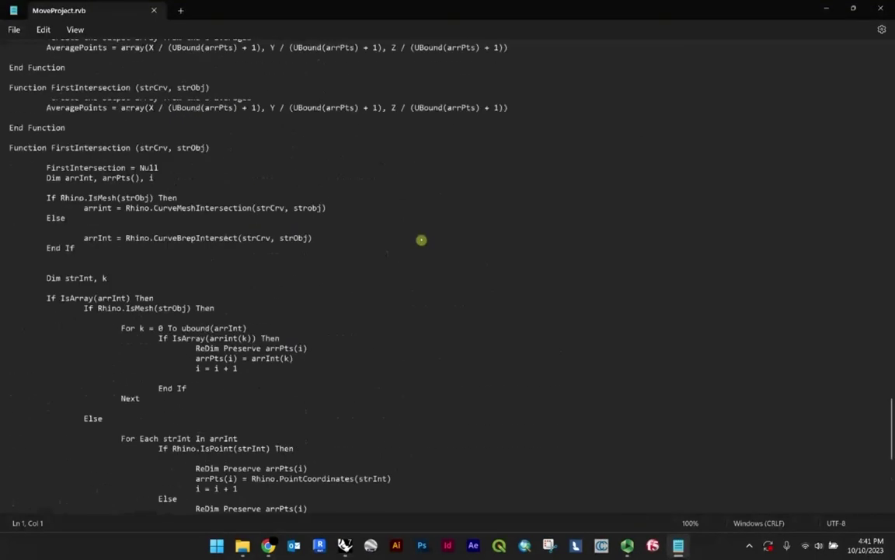
scroll(707, 188, "up", 20)
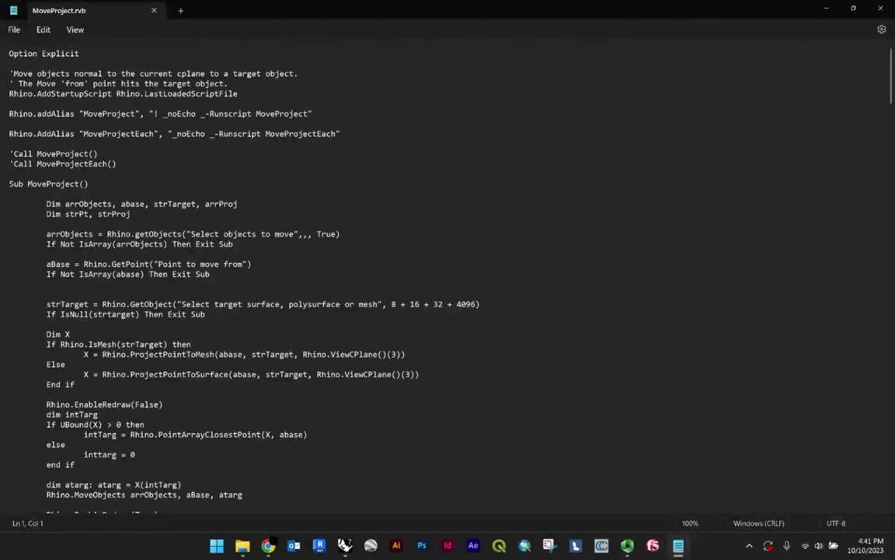
left_click(881, 7)
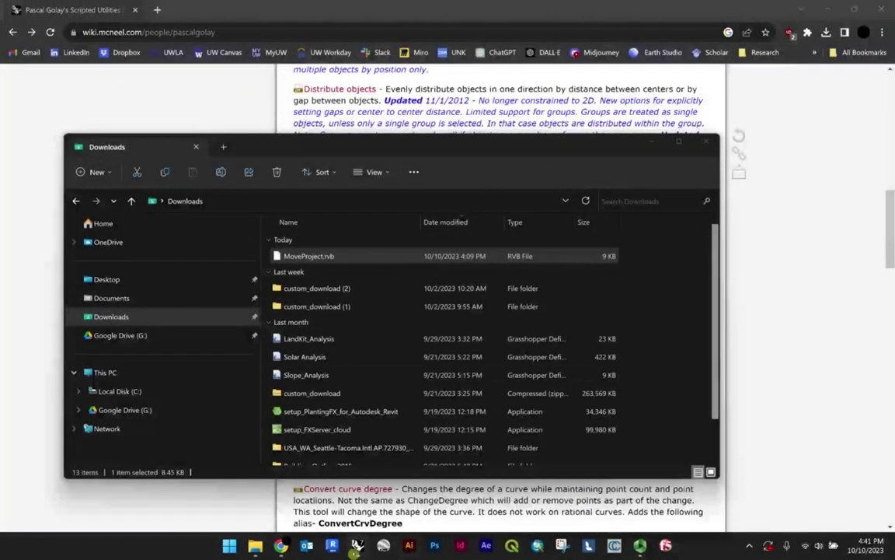
Switch to Rhino and load MoveProject.rvb from the Downloads folder into the open model, bringing the Rhino window back to the front.
left_click(358, 545)
left_click(255, 545)
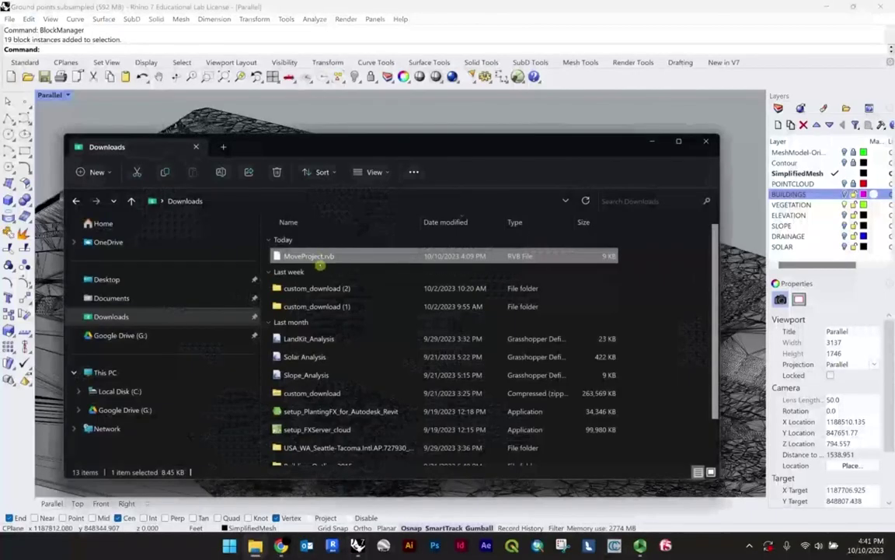
left_click_drag(332, 262, 367, 119)
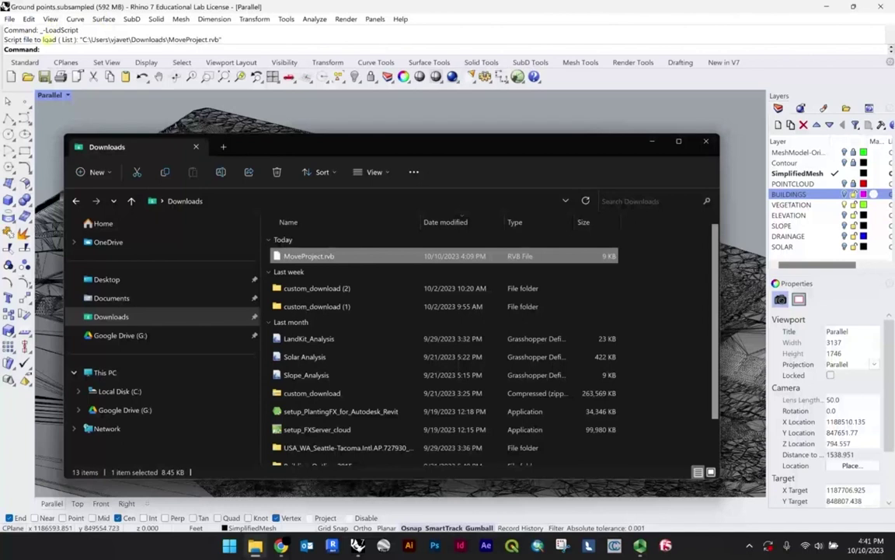
left_click(70, 9)
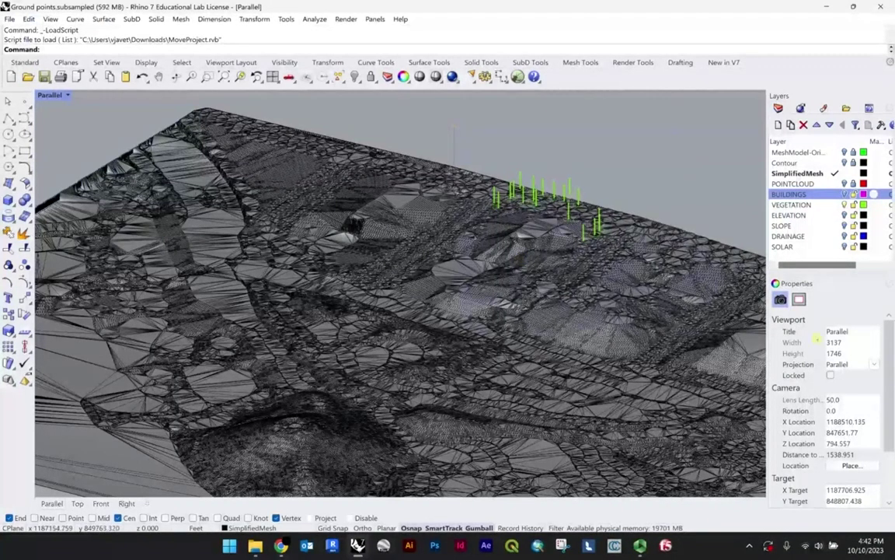
Select the floating TREE-1 blocks and place two copies of the group farther along the terrain toward its far edge.
left_click(566, 218)
scroll(583, 223, "down", 4)
right_click_drag(587, 221, 581, 231)
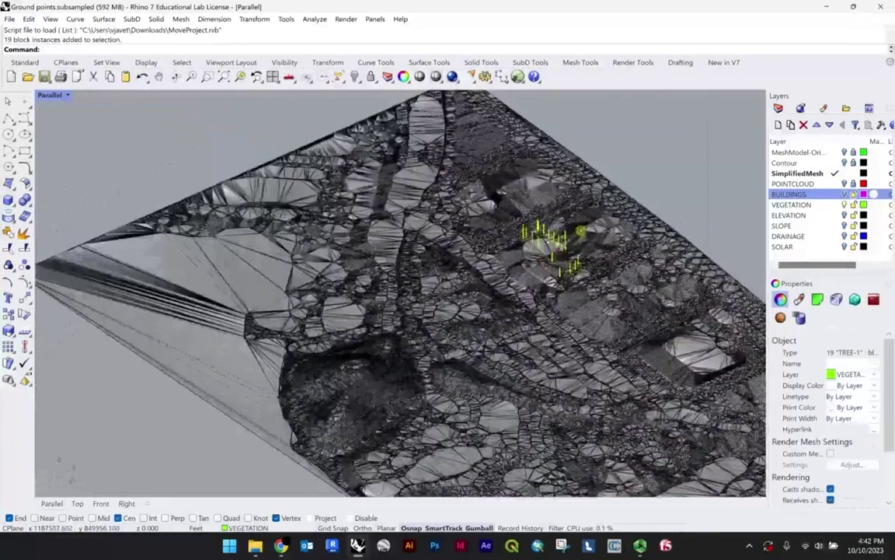
scroll(581, 231, "up", 5)
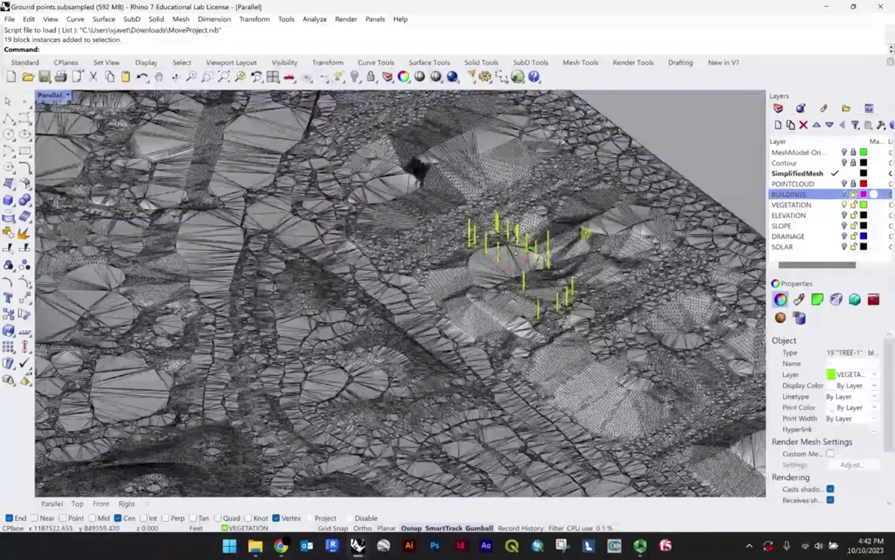
right_click_drag(542, 251, 465, 231, "shift")
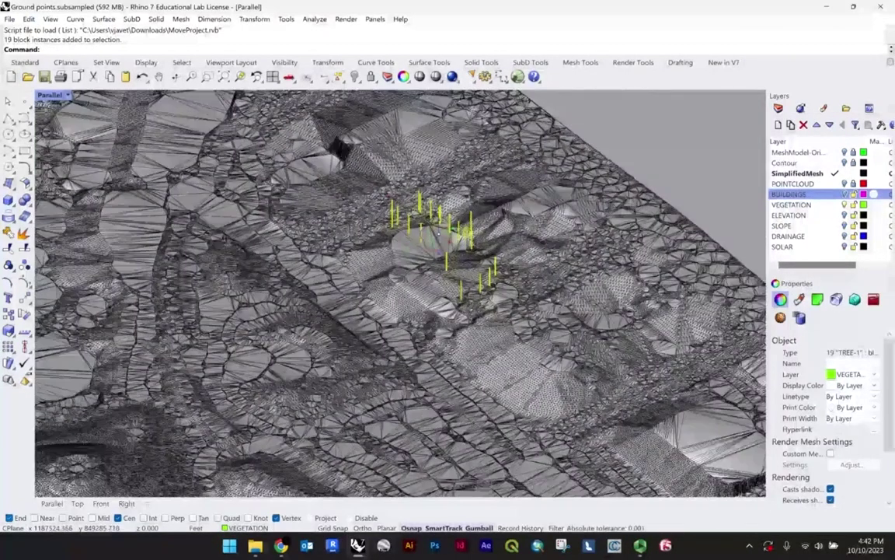
left_click_drag(400, 212, 486, 178)
left_click_drag(537, 194, 615, 160, "alt")
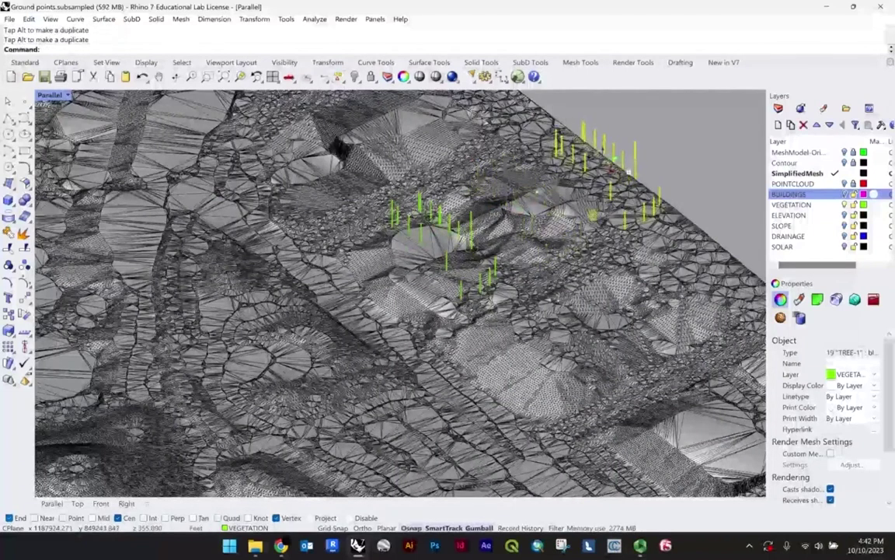
scroll(530, 247, "down", 2)
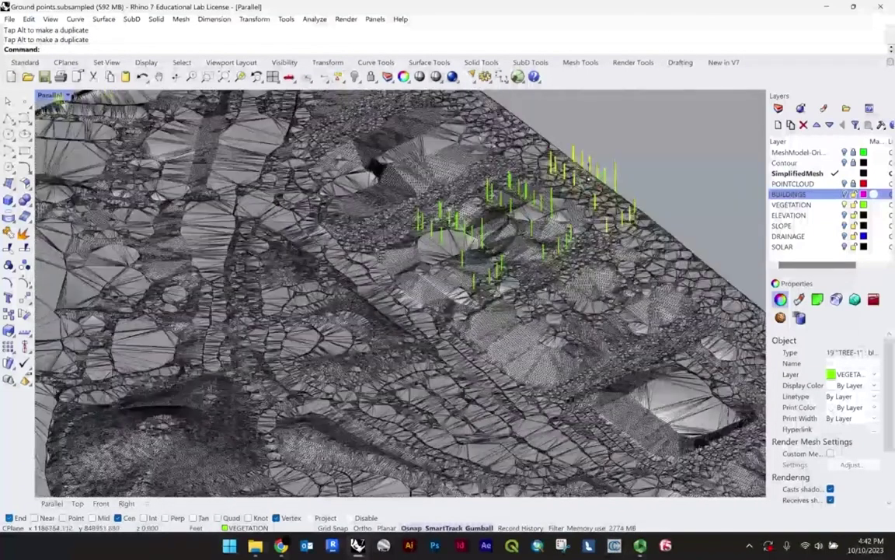
Set the Top viewport's display mode to Shaded and maximize that viewport.
double_click(55, 95)
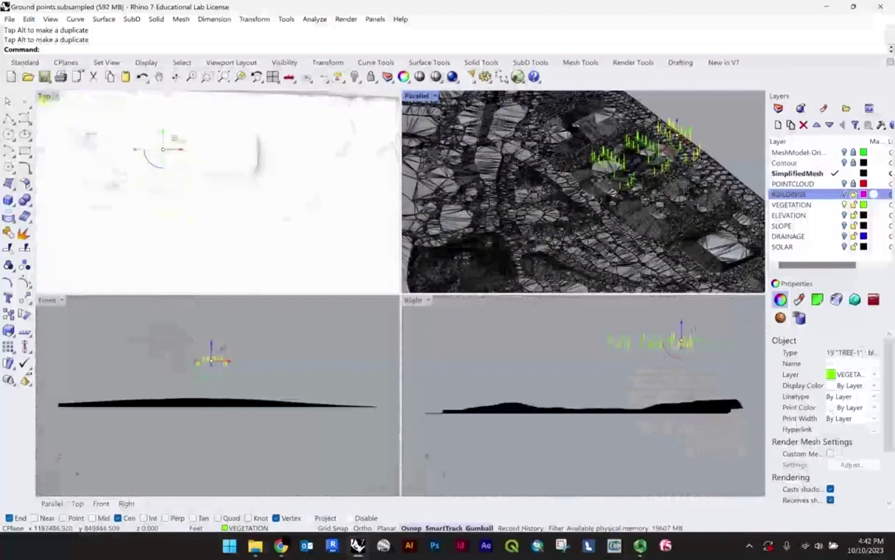
left_click(47, 96)
left_click(87, 147)
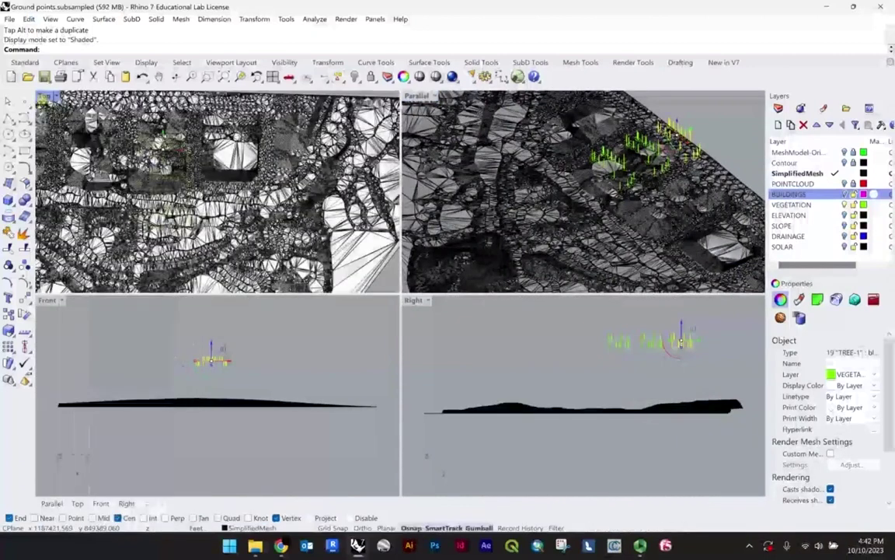
double_click(45, 96)
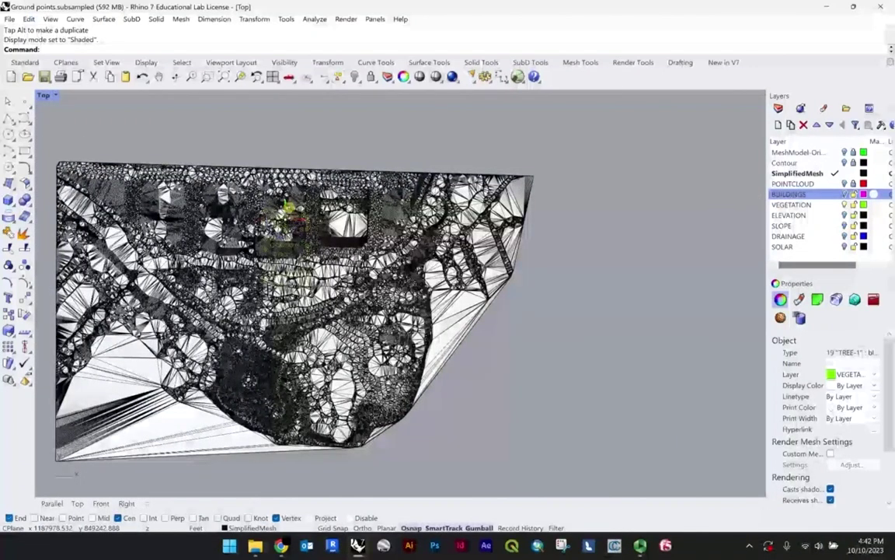
Inspect the copied trees along the terrain's outer edge from above, selecting three blocks beyond the mesh and one close to its boundary.
scroll(270, 190, "up", 3)
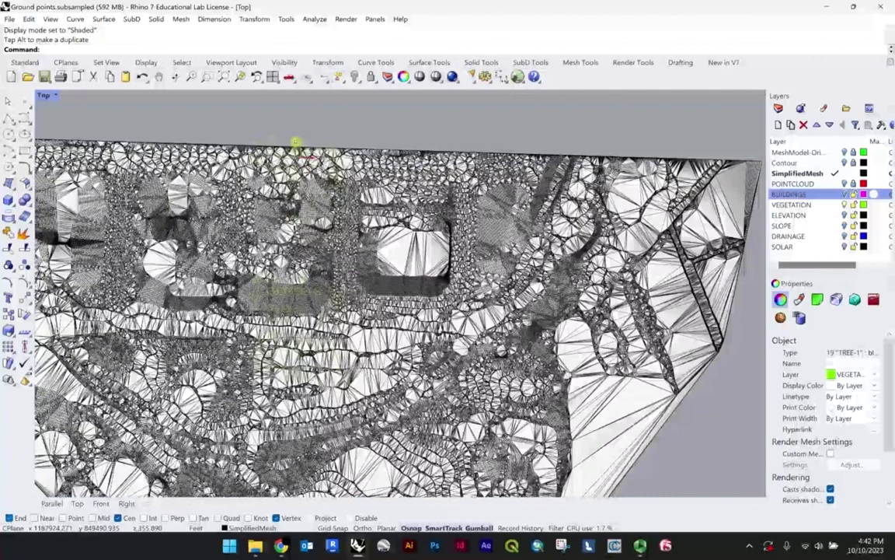
scroll(295, 142, "up", 3)
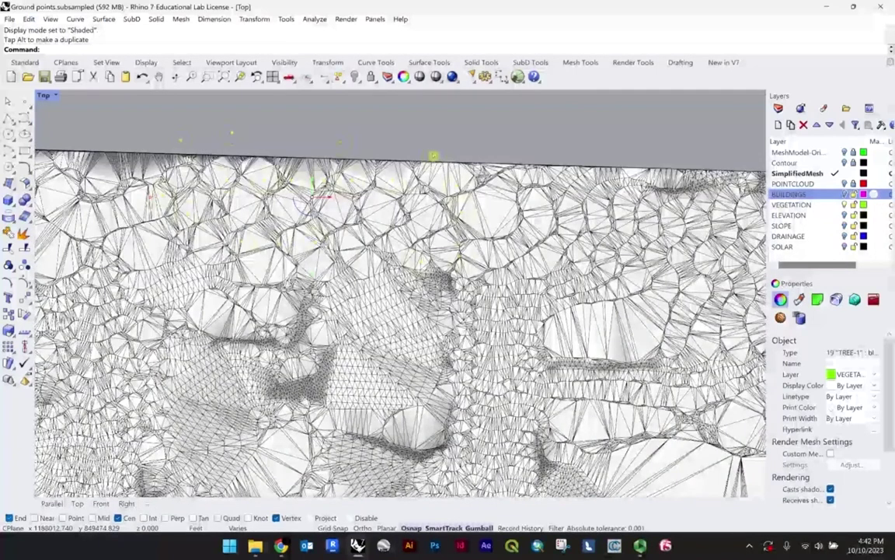
scroll(369, 147, "up", 4)
left_click_drag(377, 114, 50, 152)
scroll(85, 153, "up", 5)
scroll(88, 165, "down", 8)
scroll(323, 152, "up", 5)
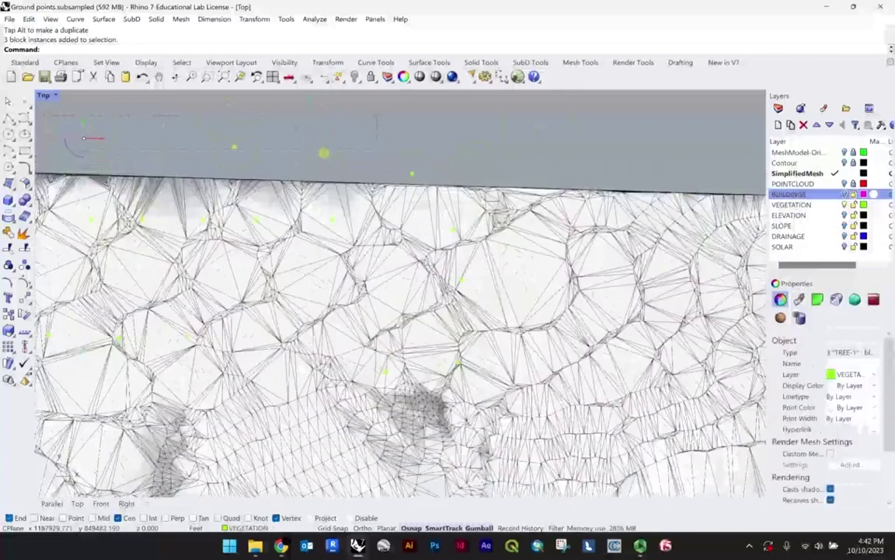
left_click(413, 173)
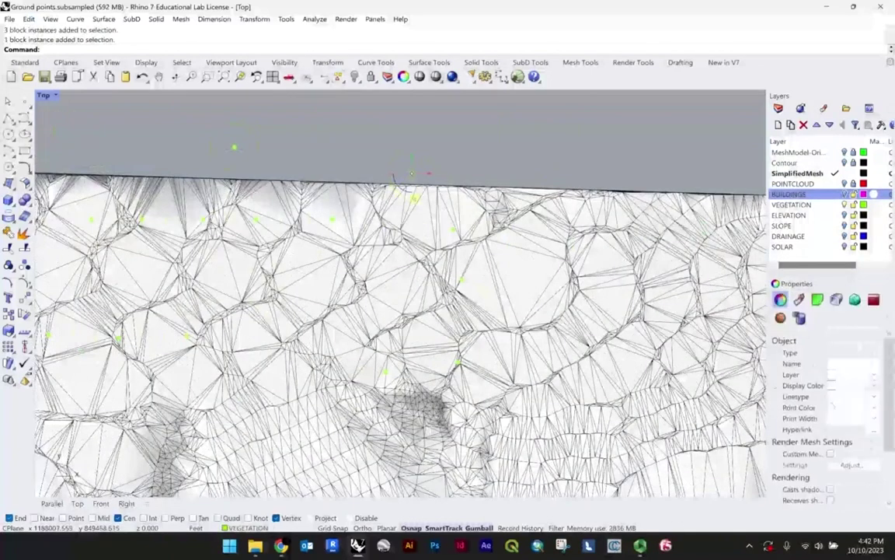
scroll(413, 180, "up", 2)
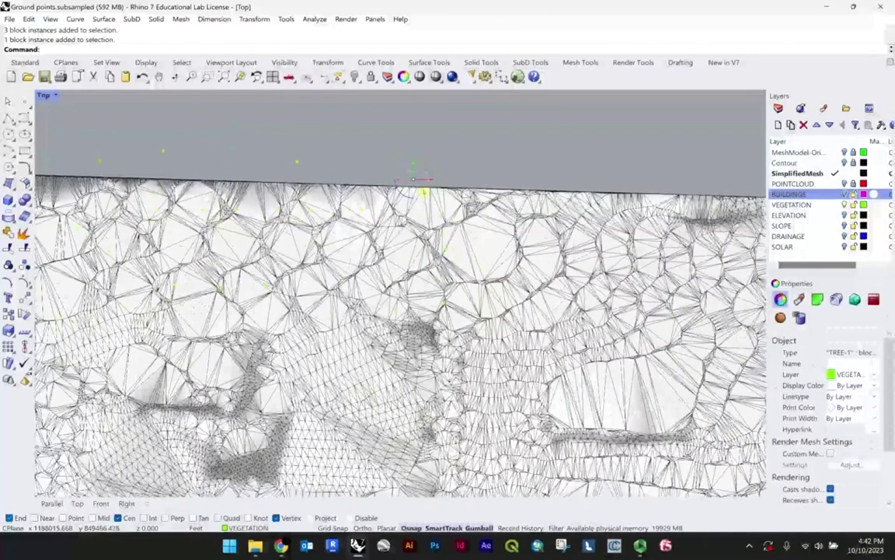
scroll(413, 180, "down", 3)
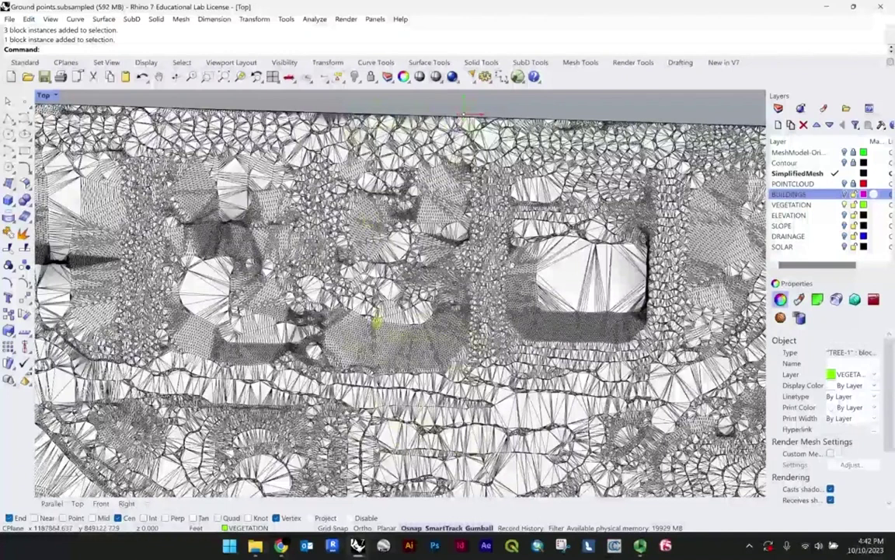
scroll(377, 321, "up", 4)
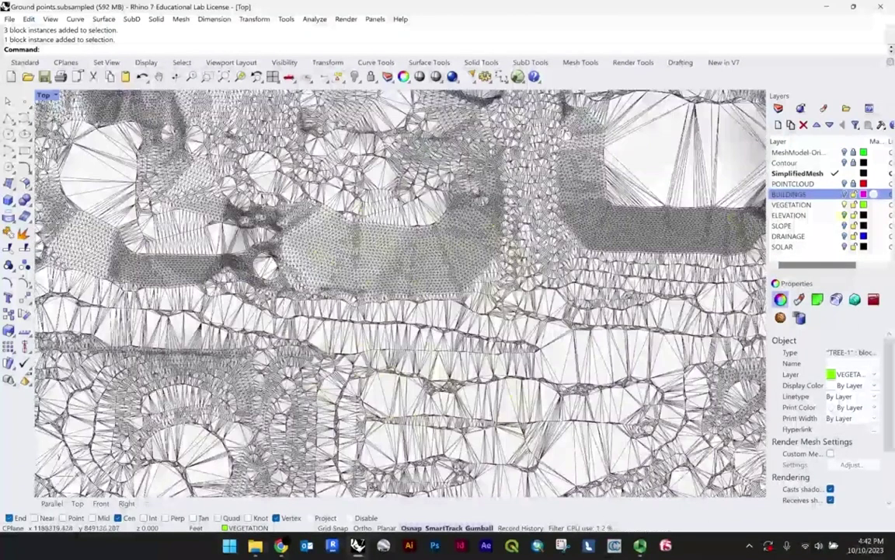
Make VEGETATION the current layer, hide the SimplifiedMesh layer to isolate the trees, and clear the selection.
left_click(831, 206)
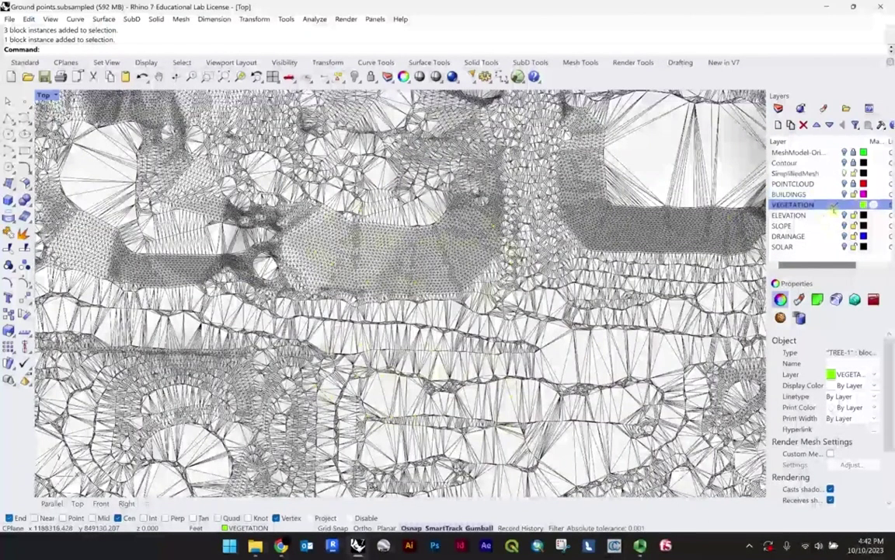
left_click(844, 172)
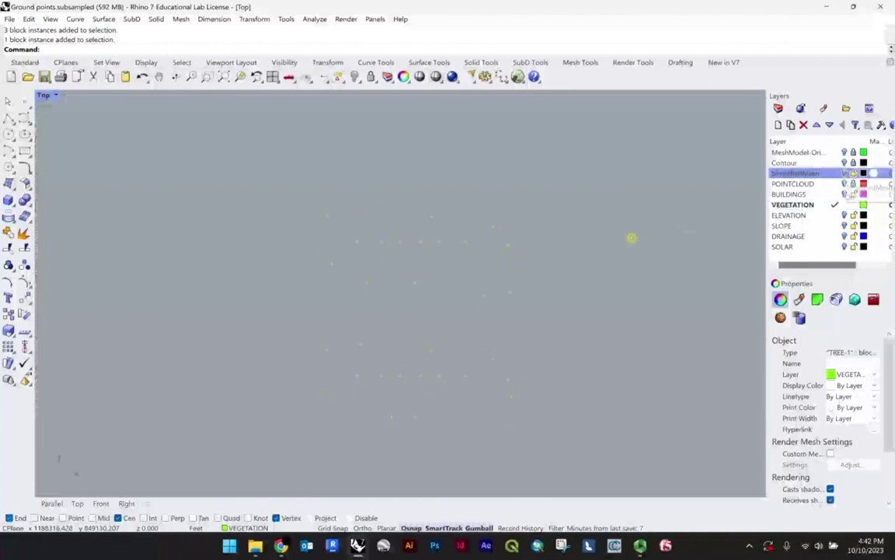
key("Escape")
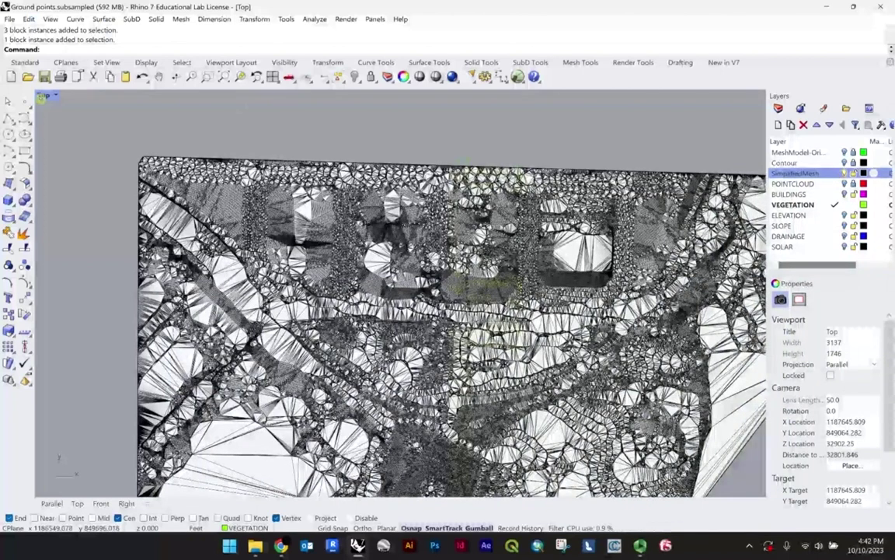
Maximize the Parallel viewport and window-select all the TREE-1 blocks floating above the terrain.
double_click(42, 96)
double_click(416, 96)
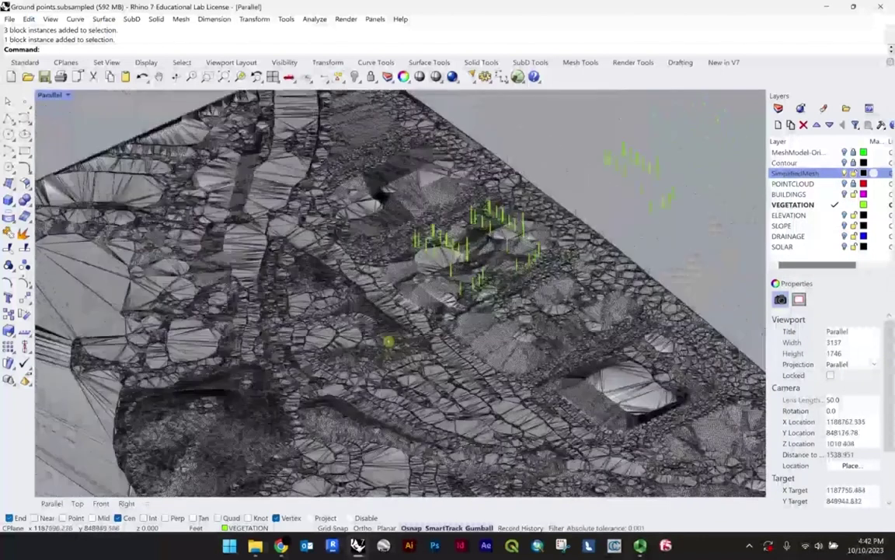
scroll(389, 342, "down", 2)
right_click_drag(389, 342, 420, 199)
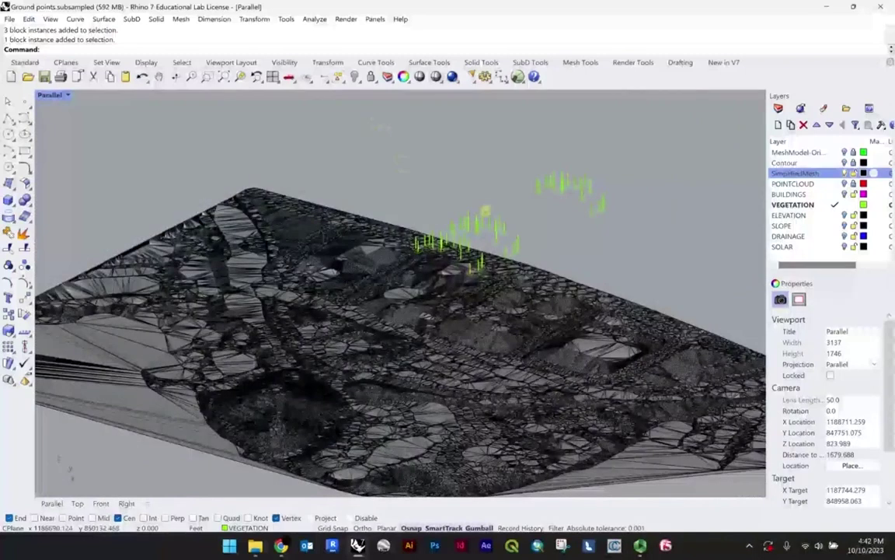
left_click_drag(373, 120, 678, 338)
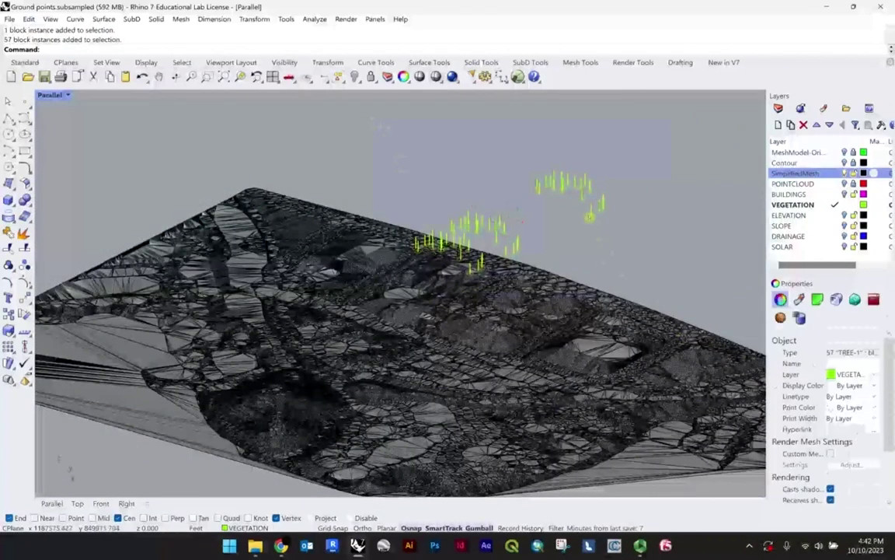
Select a single tree block, extend the selection to all trees of the same colour with SelColor, and clear the selection.
left_click(591, 211)
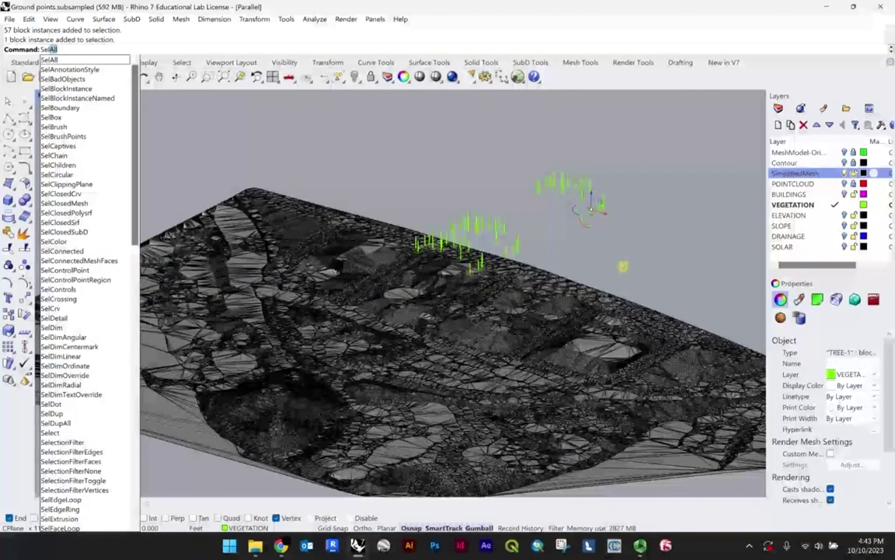
type("La")
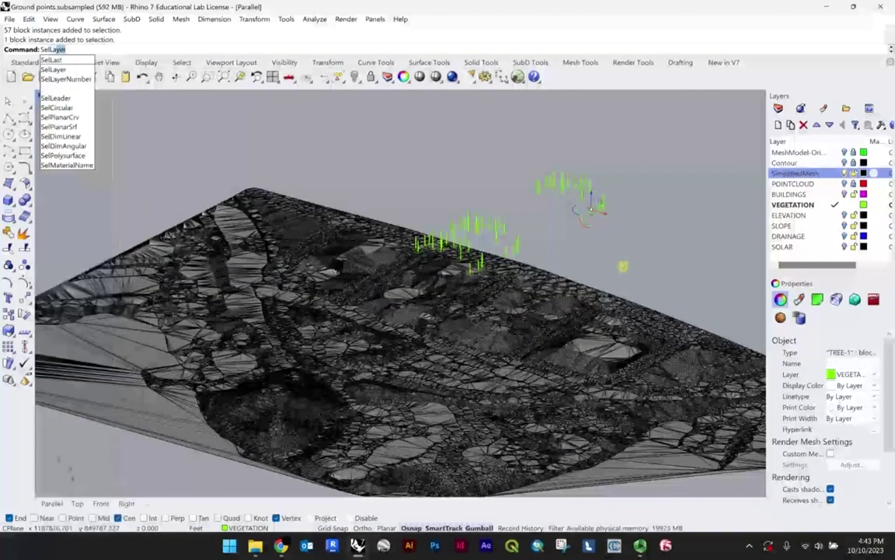
type("a")
key("BackSpace")
key("BackSpace")
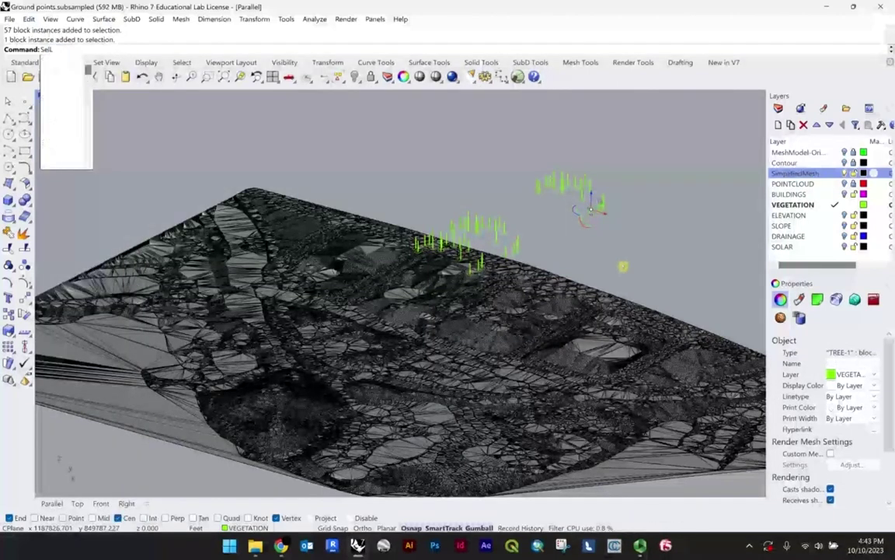
type("Color")
key("Return")
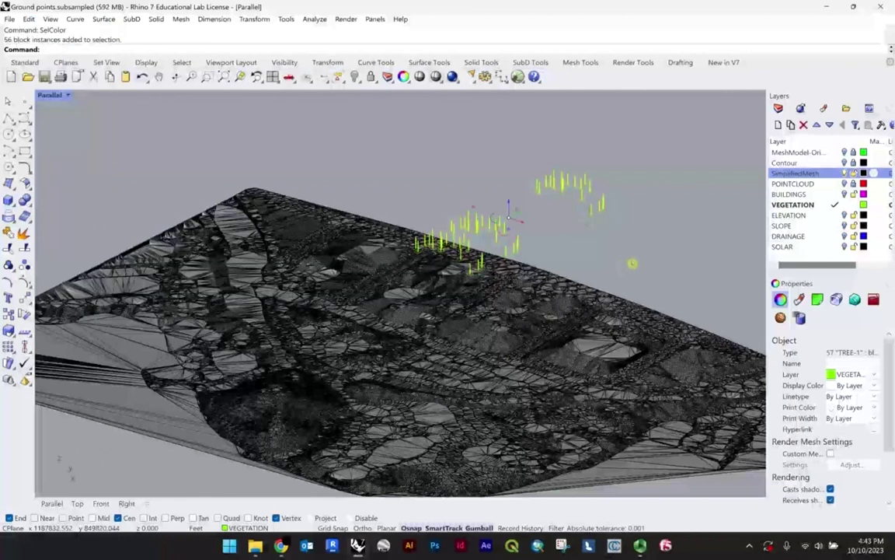
left_click(654, 260)
Select all objects on the VEGETATION layer.
left_click(795, 205)
right_click(797, 205)
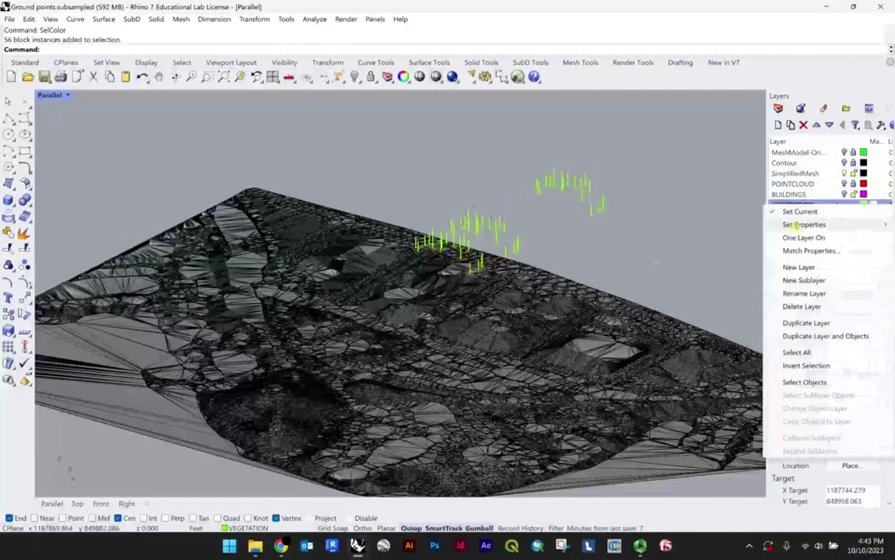
left_click(821, 382)
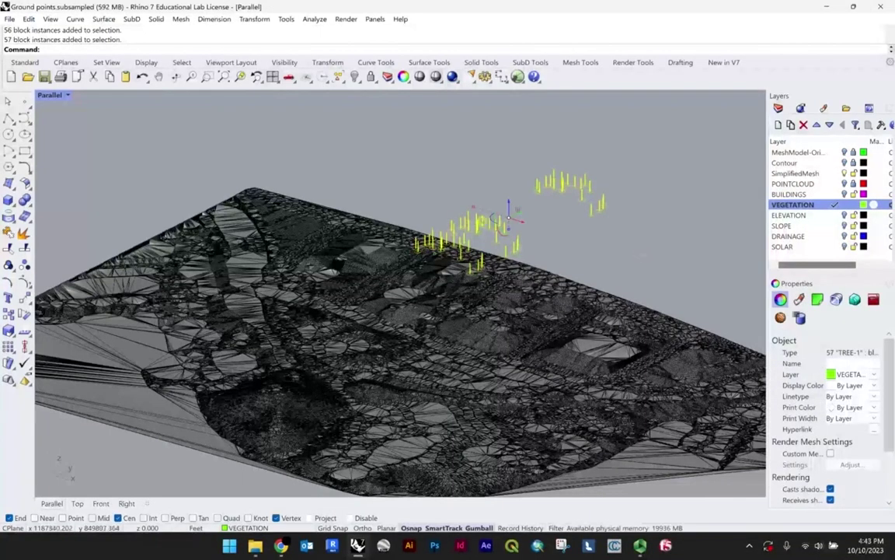
Run MoveProjectEach on the selected trees with the simplified terrain mesh as the target object.
scroll(444, 215, "up", 4)
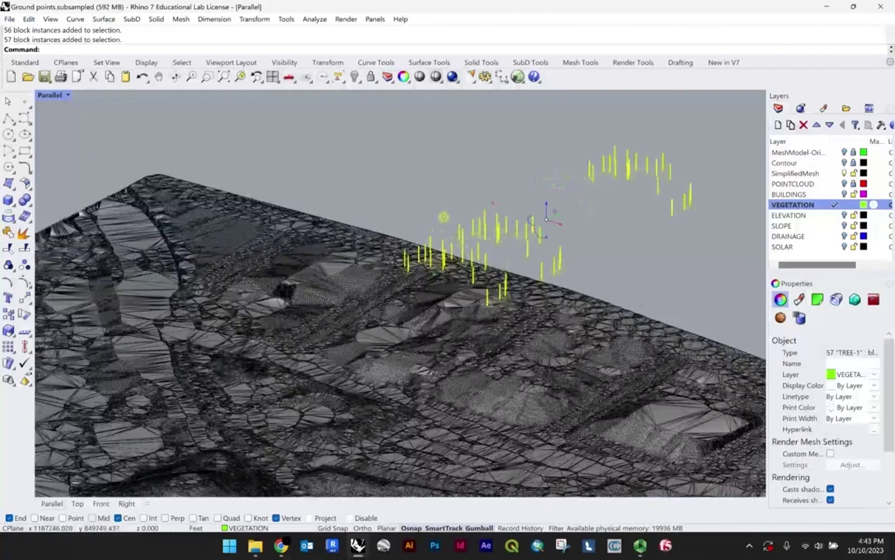
scroll(444, 214, "down", 6)
right_click_drag(443, 213, 417, 220)
type("Mocepr")
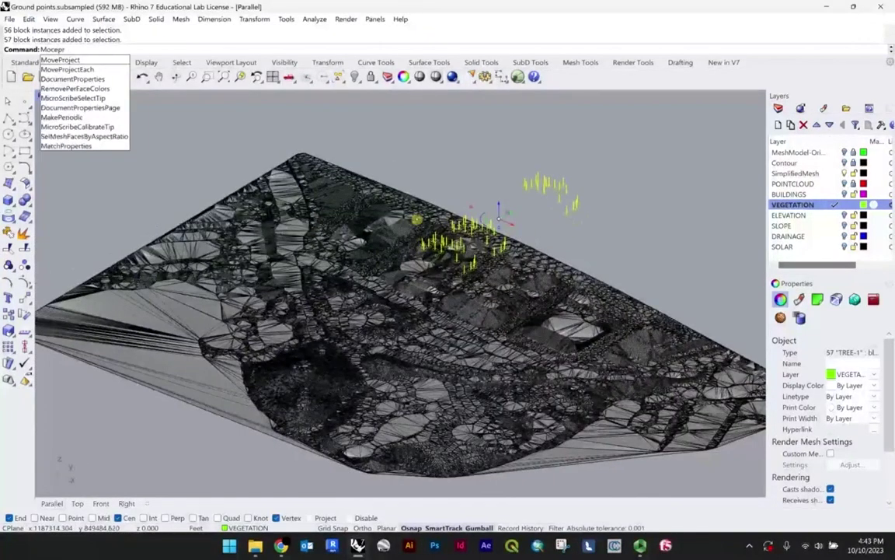
key("BackSpace")
key("BackSpace")
key("BackSpace")
key("BackSpace")
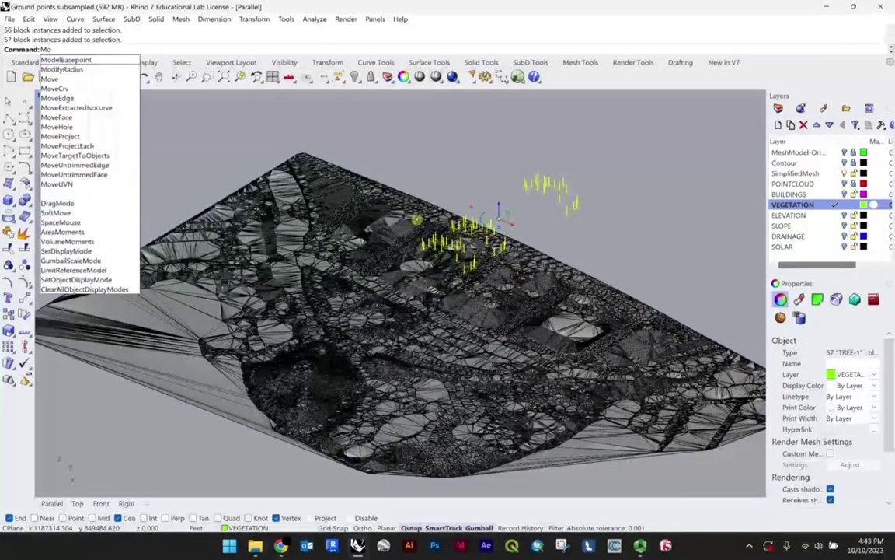
type("vep")
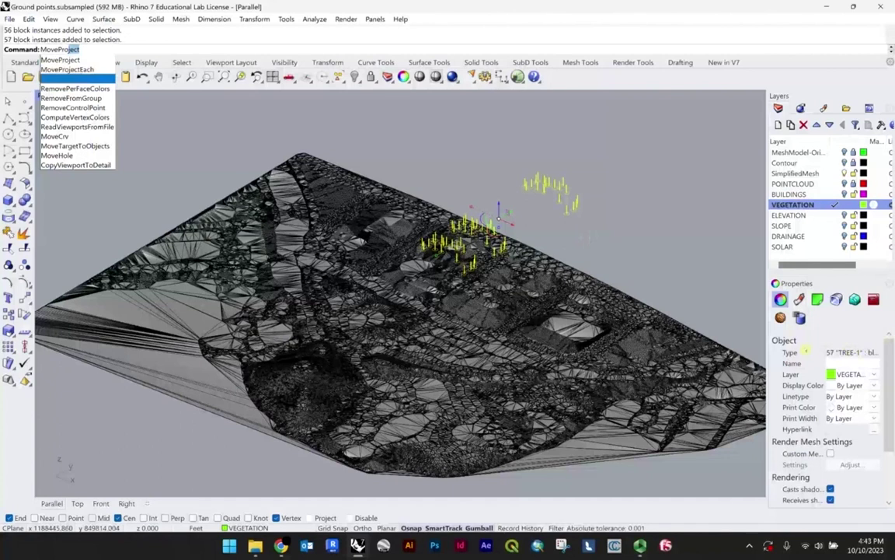
key("Return")
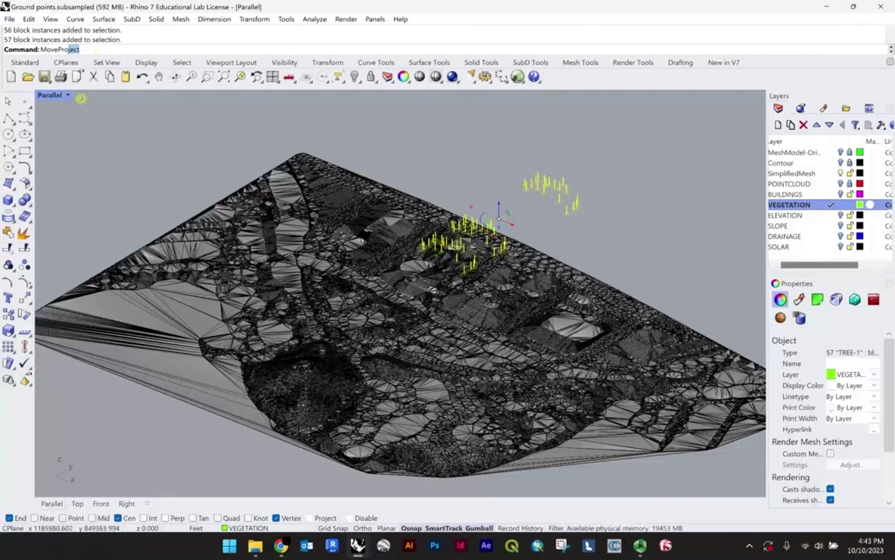
left_click(85, 49)
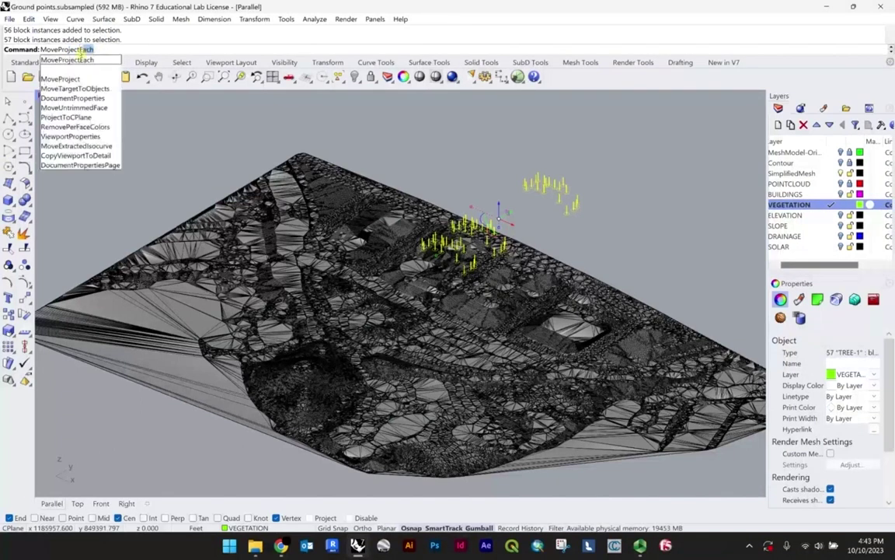
left_click(68, 61)
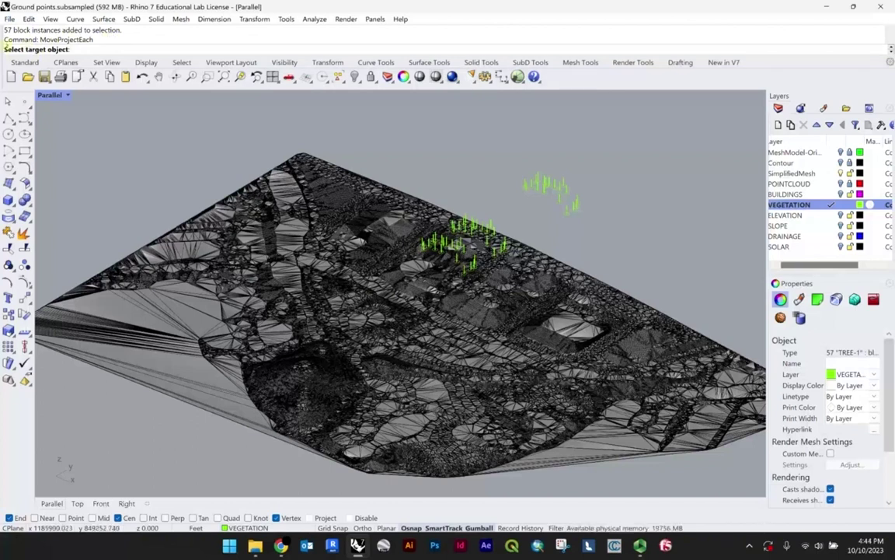
left_click(212, 321)
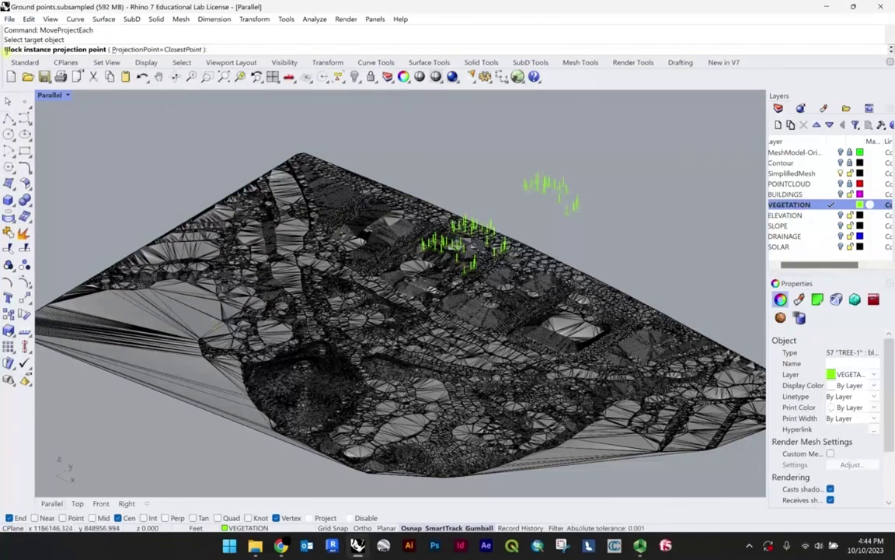
Project each tree block onto the mesh with the projection point set to ClosestPoint.
left_click(175, 49)
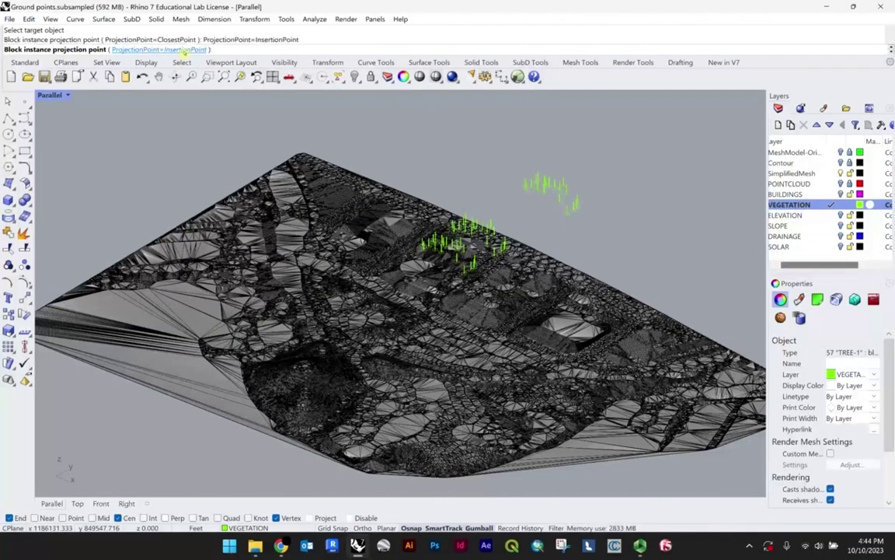
left_click(187, 50)
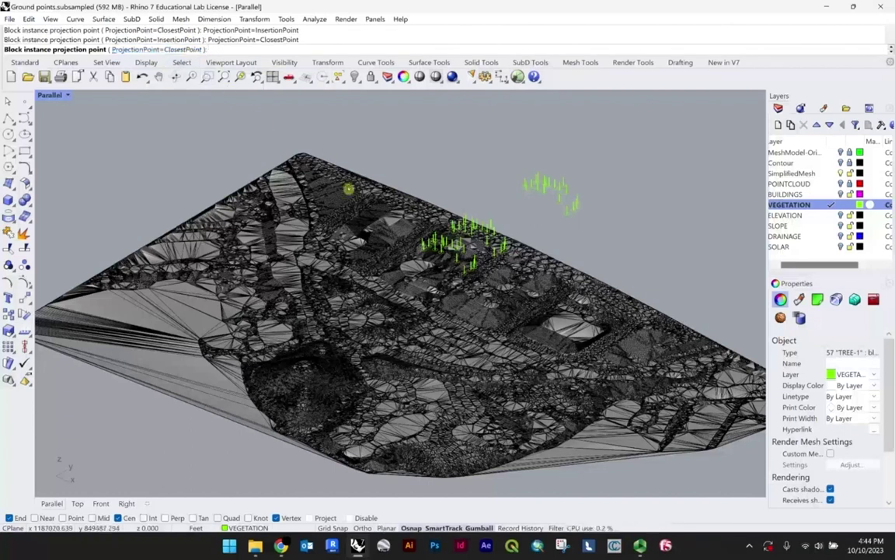
right_click_drag(349, 188, 364, 247)
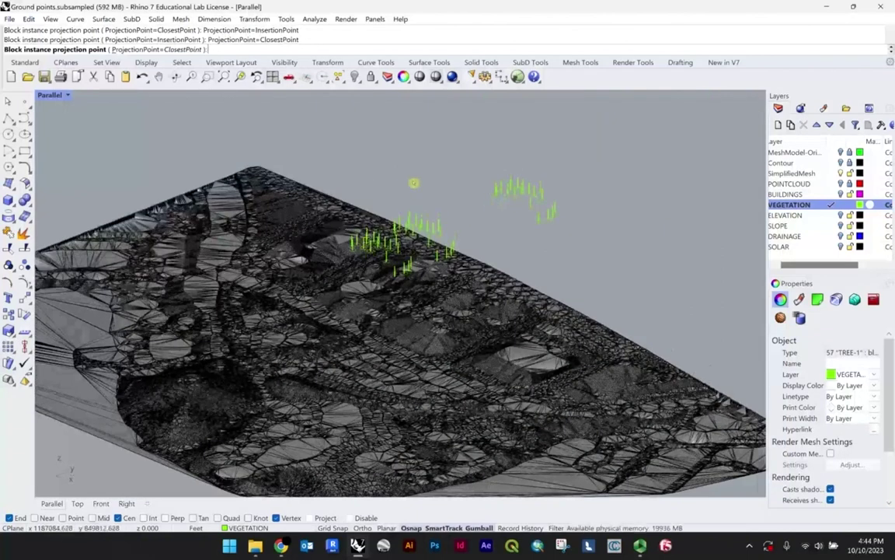
right_click_drag(466, 226, 468, 239)
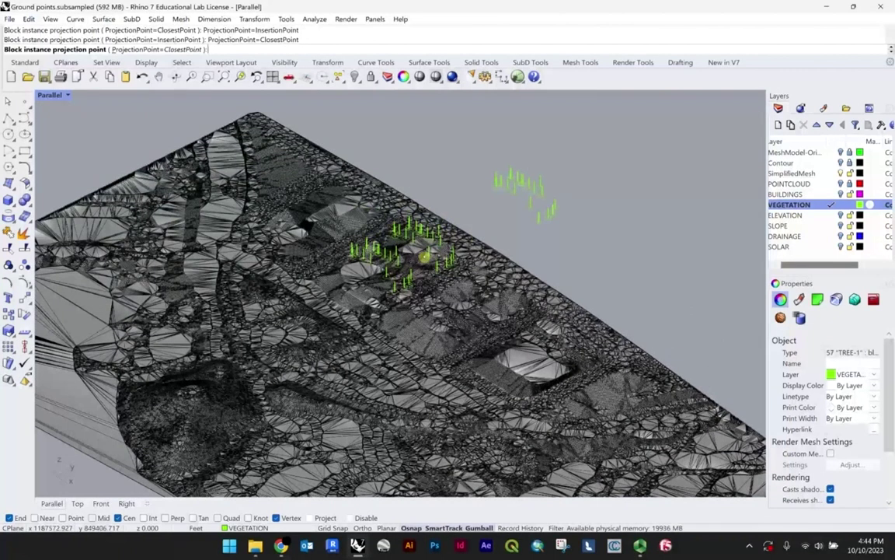
right_click_drag(242, 298, 337, 295)
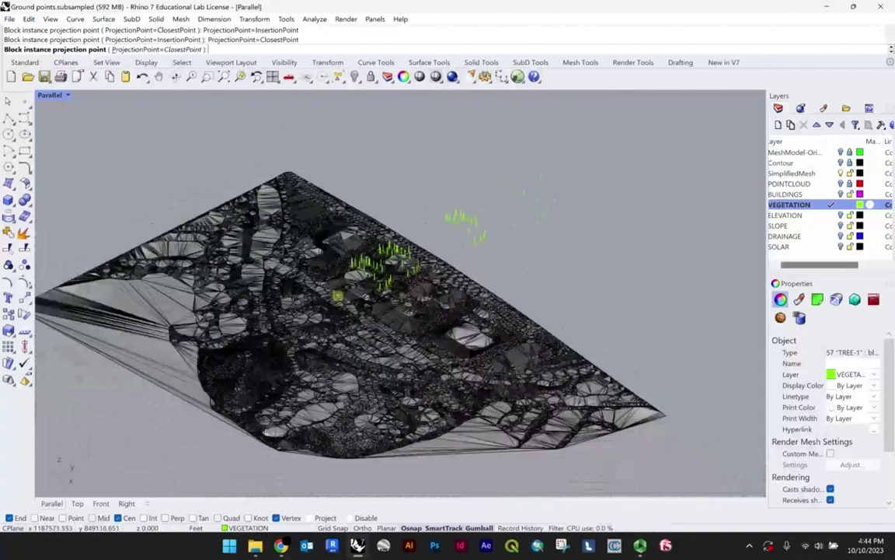
scroll(338, 295, "up", 5)
scroll(338, 304, "down", 2)
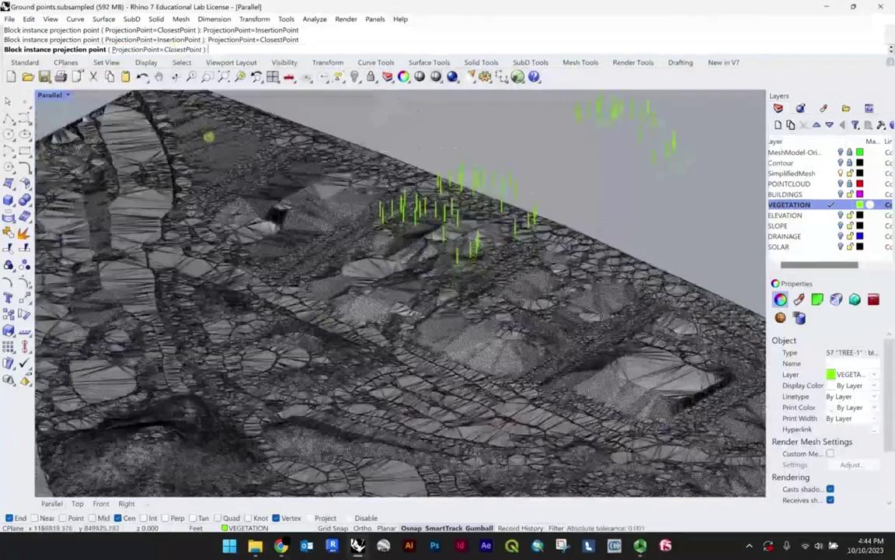
scroll(198, 132, "down", 3)
scroll(211, 144, "up", 2)
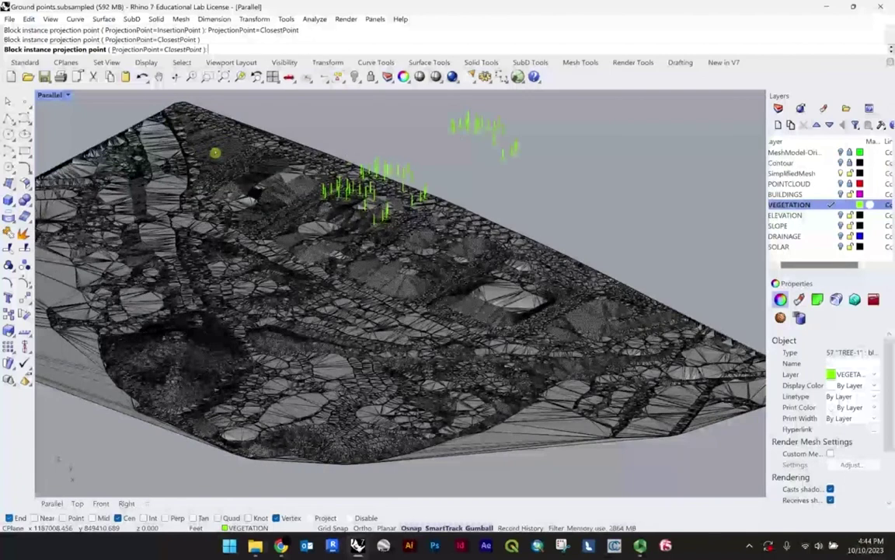
scroll(312, 203, "down", 2)
key("Return")
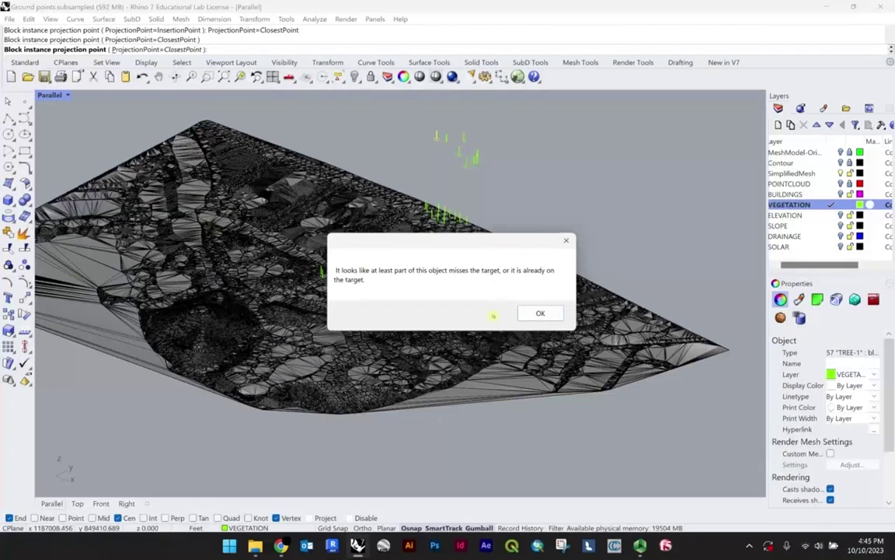
Dismiss the alerts for tree blocks that miss the target and end the projection command.
left_click(541, 312)
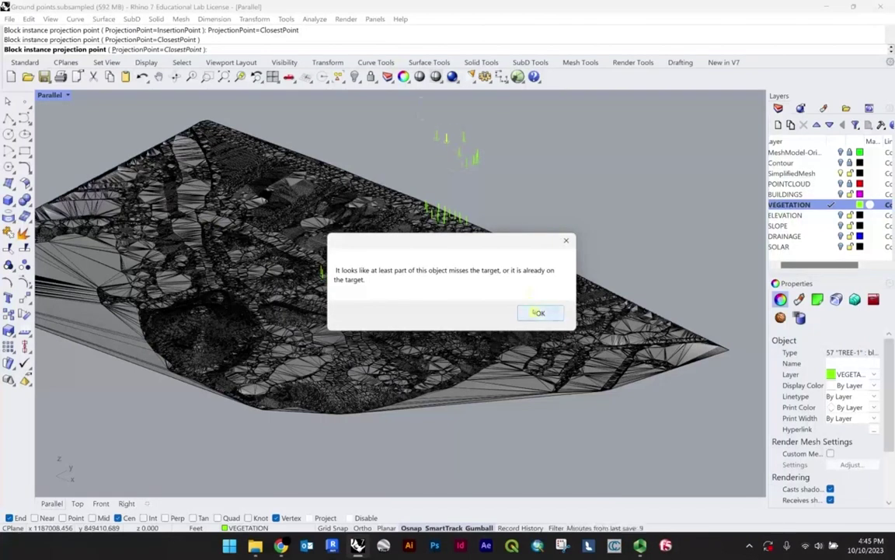
left_click(537, 312)
left_click(536, 314)
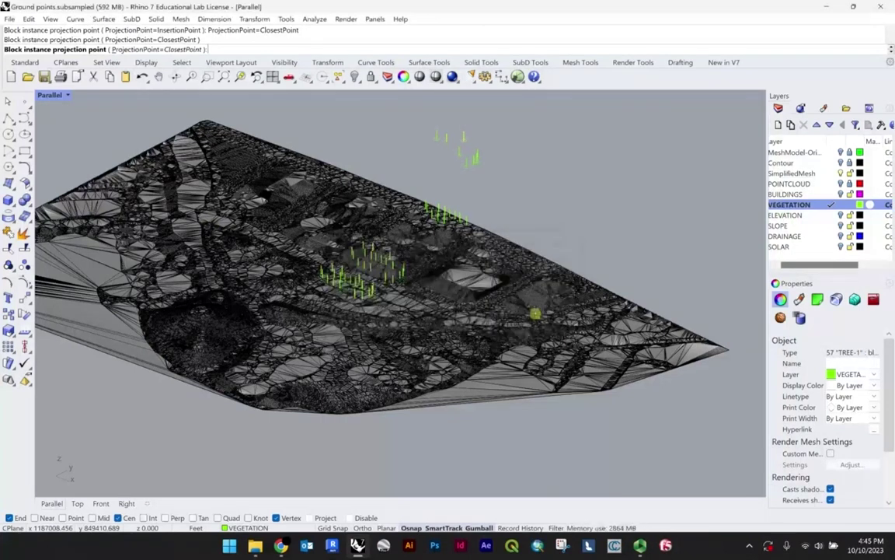
key("Escape")
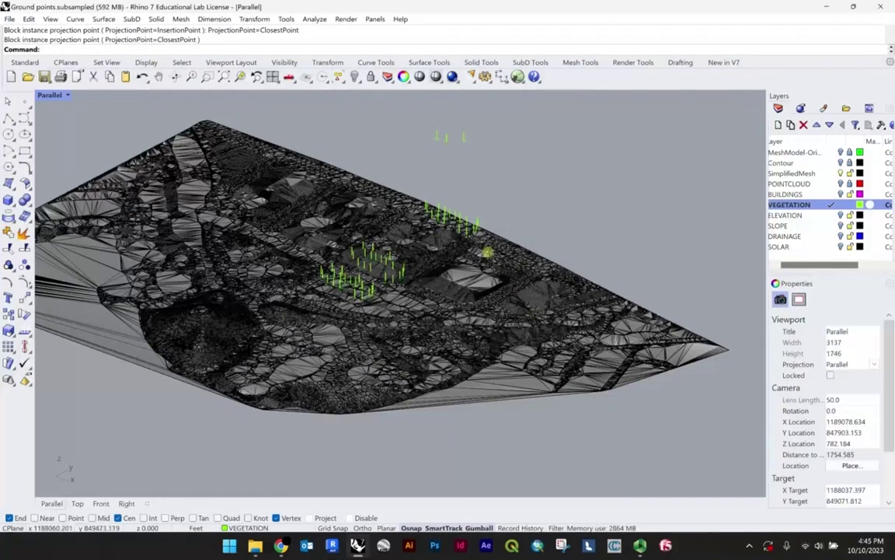
Select the three tree blocks still floating beyond the mesh, maximize the Top viewport, and delete them.
scroll(458, 226, "up", 5)
scroll(507, 240, "up", 7)
scroll(506, 234, "down", 7)
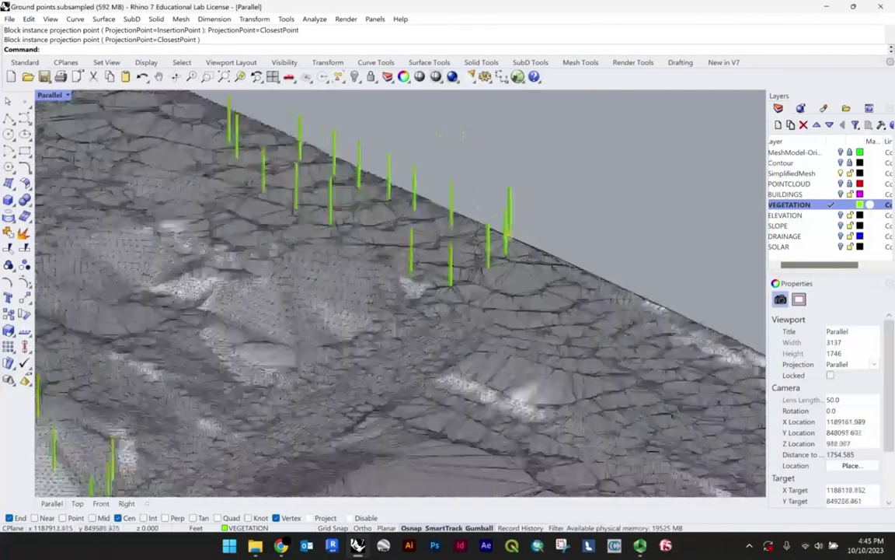
scroll(483, 246, "down", 5)
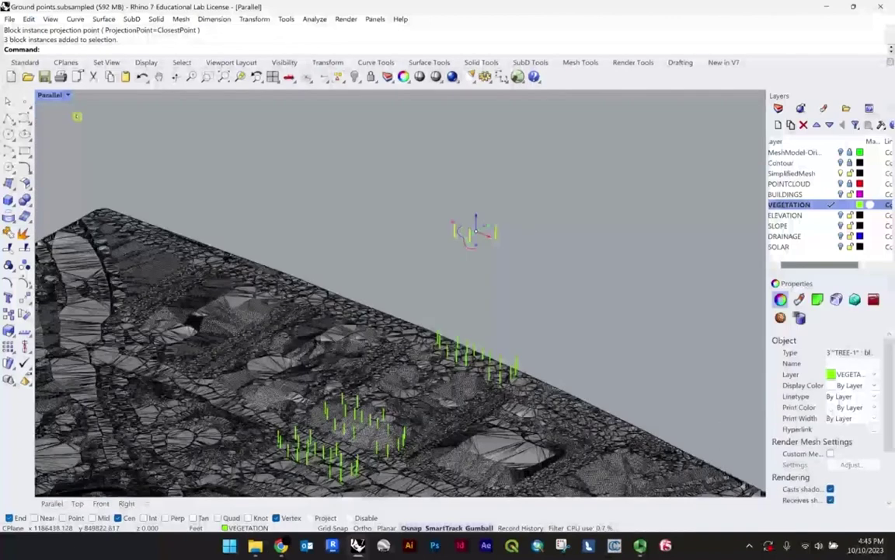
double_click(55, 95)
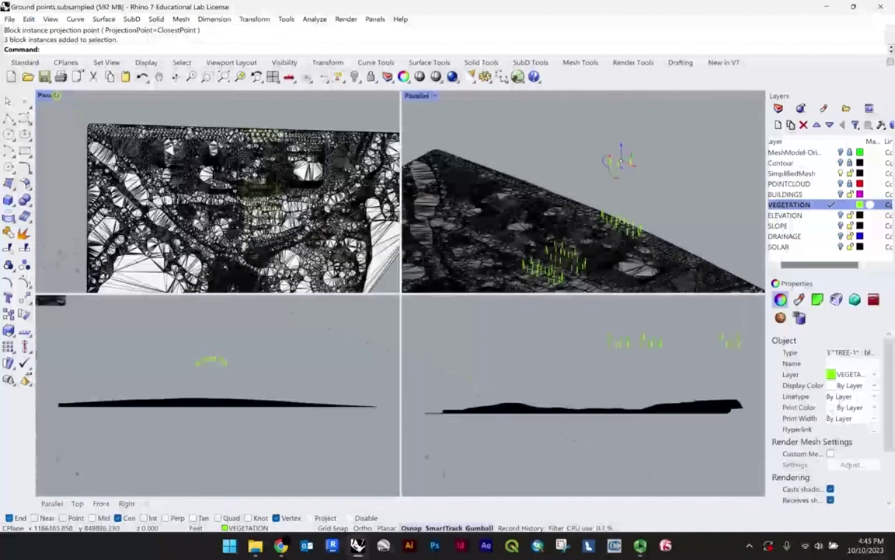
left_click(48, 97)
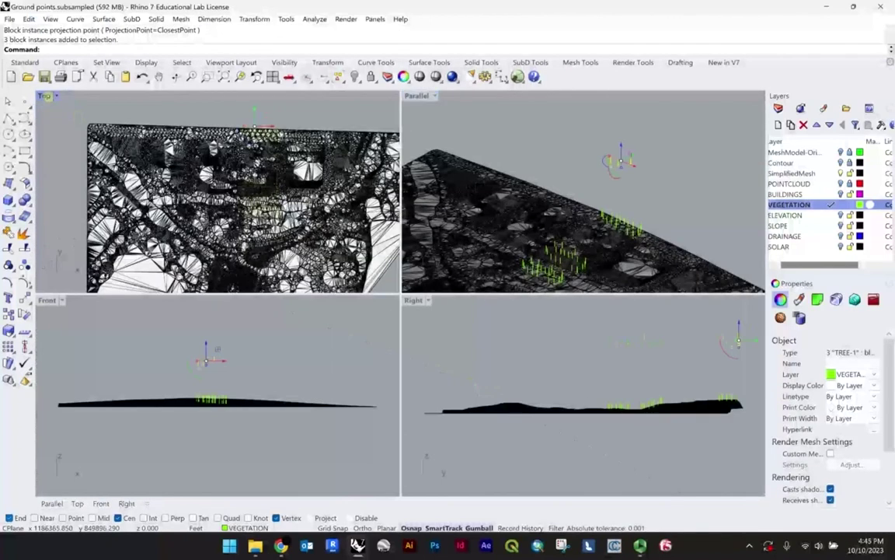
double_click(44, 95)
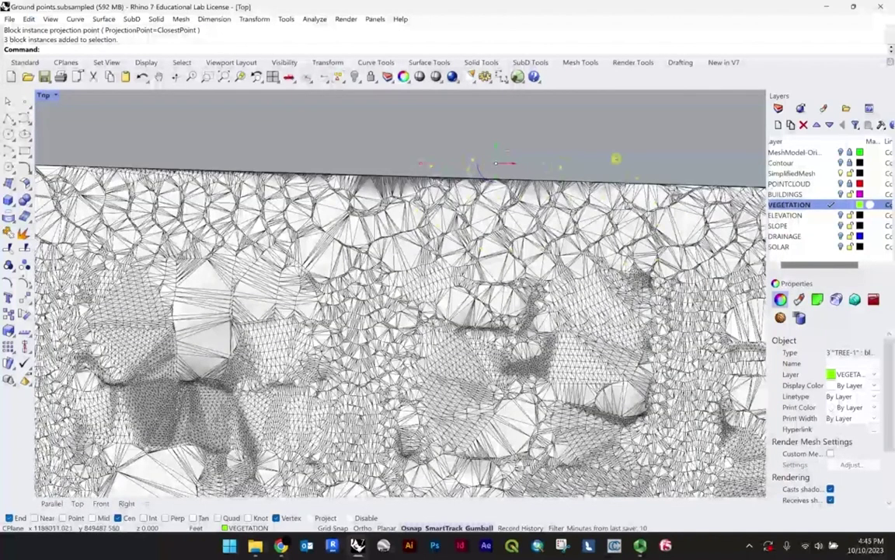
key("Delete")
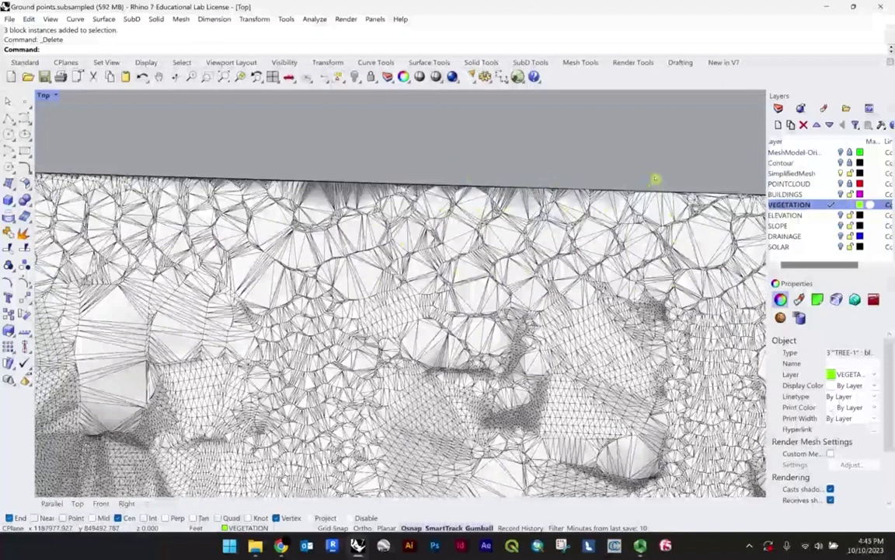
Select the tree block standing just beyond the mesh's edge, check it in the maximized Parallel viewport, and delete it.
scroll(655, 179, "up", 3)
left_click(659, 177)
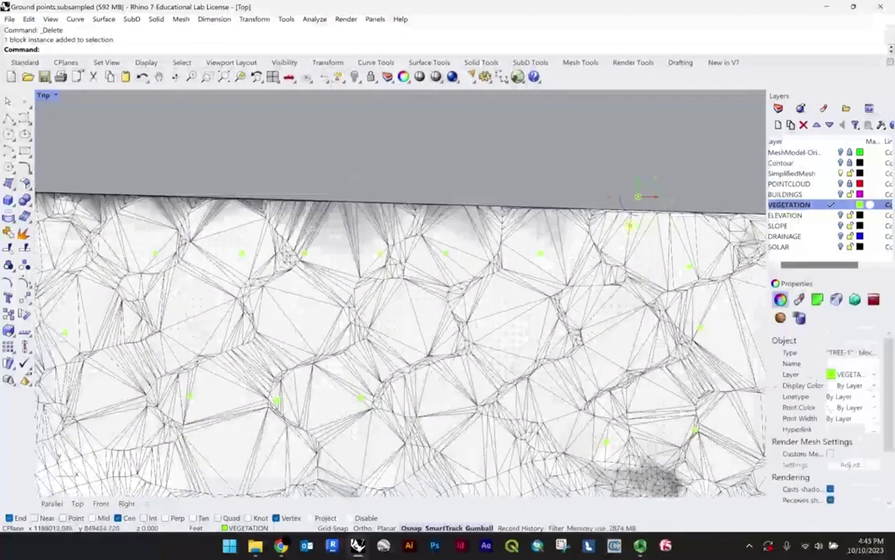
scroll(638, 197, "up", 3)
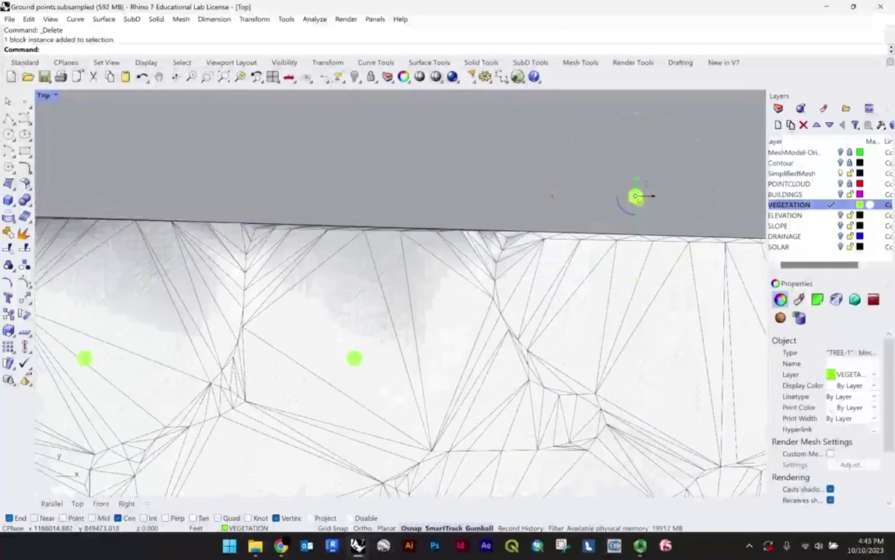
scroll(546, 169, "down", 3)
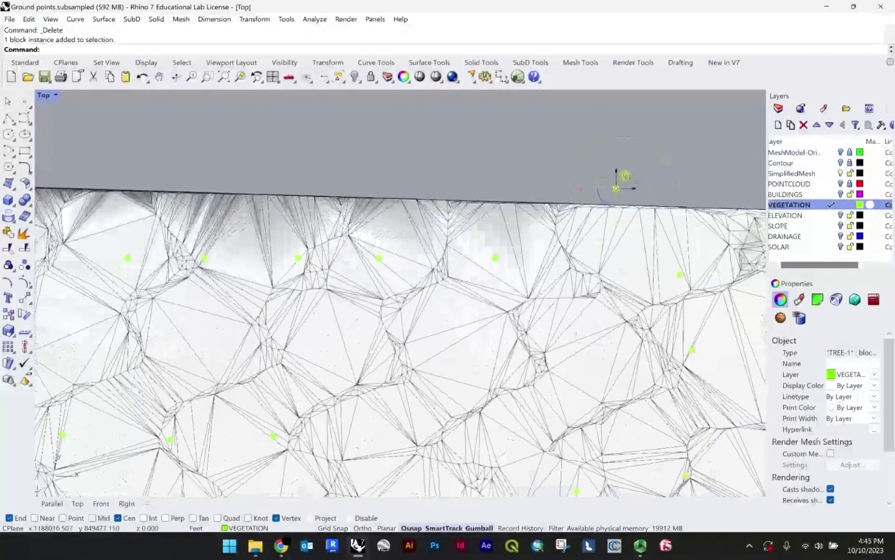
scroll(618, 177, "down", 2)
scroll(599, 180, "up", 4)
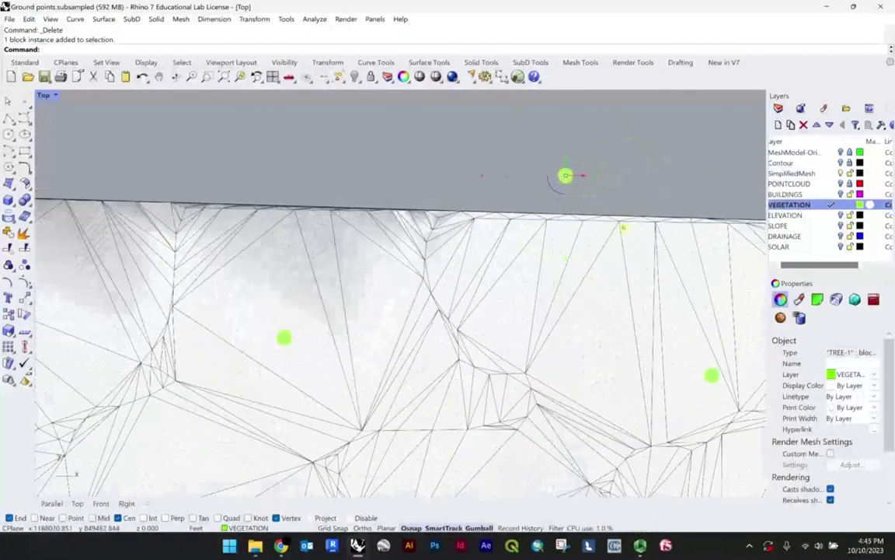
scroll(563, 174, "down", 2)
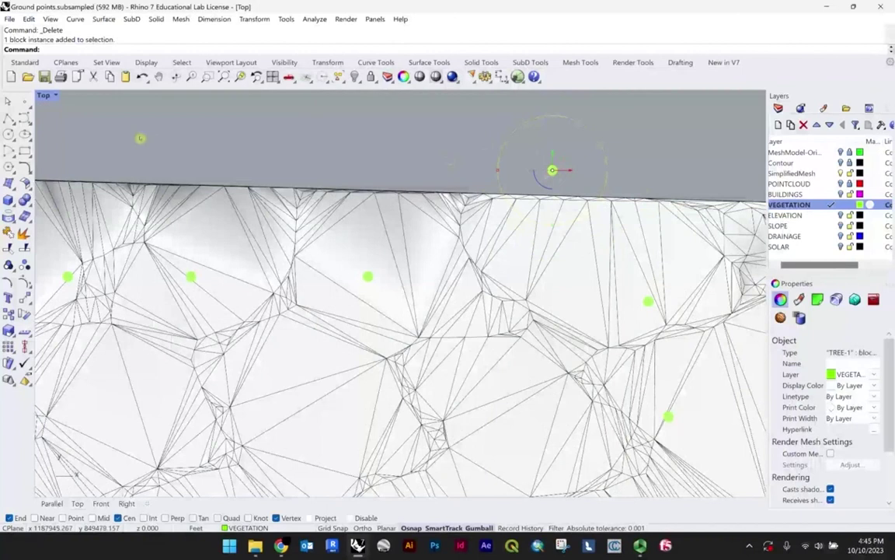
double_click(43, 95)
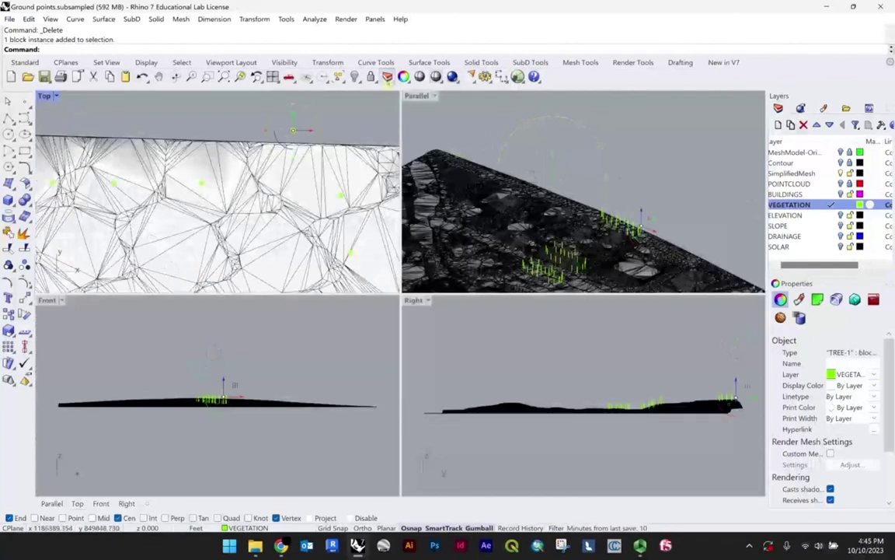
double_click(419, 96)
scroll(492, 285, "up", 4)
right_click_drag(504, 332, 464, 224, "shift")
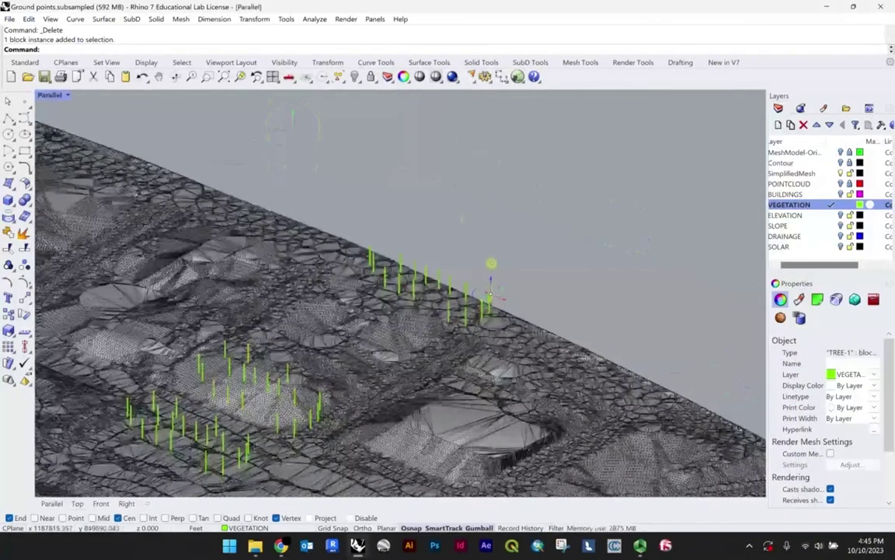
scroll(491, 263, "up", 10)
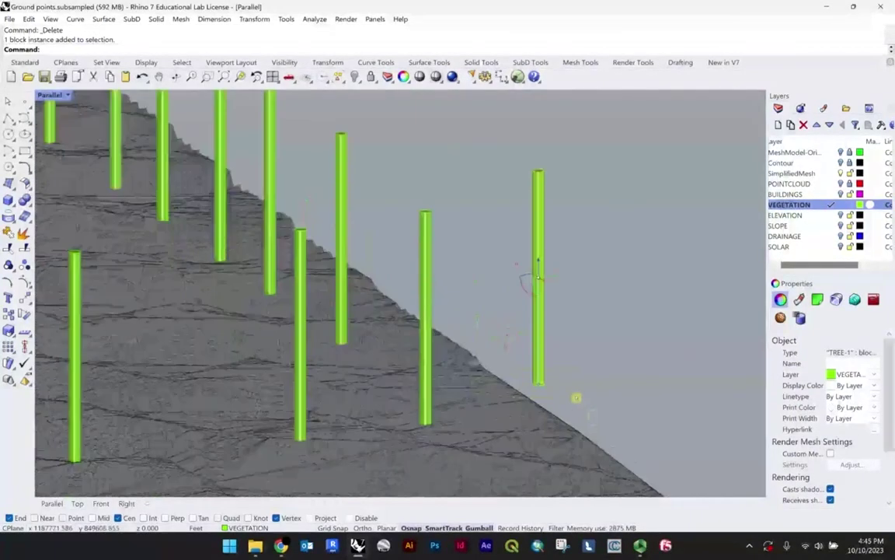
scroll(537, 274, "down", 10)
scroll(577, 122, "up", 8)
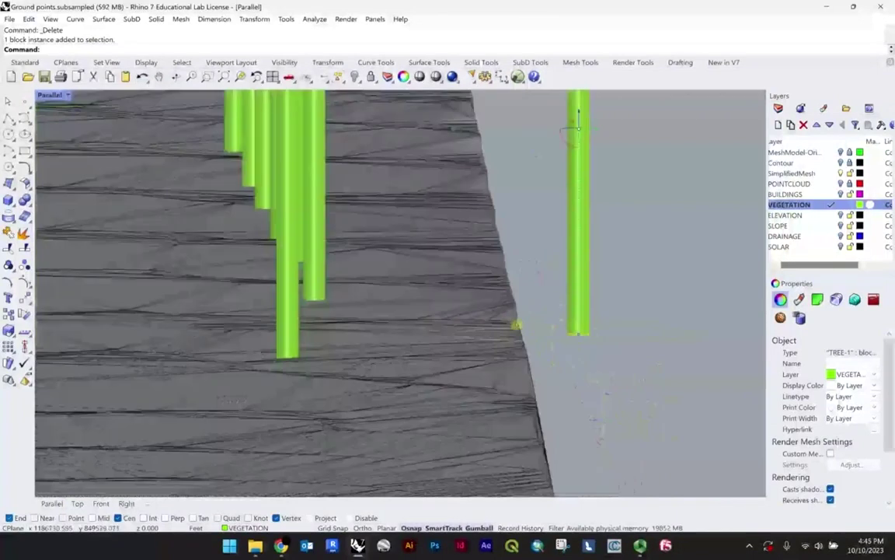
scroll(525, 362, "down", 10)
scroll(526, 361, "up", 6)
right_click_drag(527, 362, 557, 370)
scroll(551, 373, "down", 12)
key("Delete")
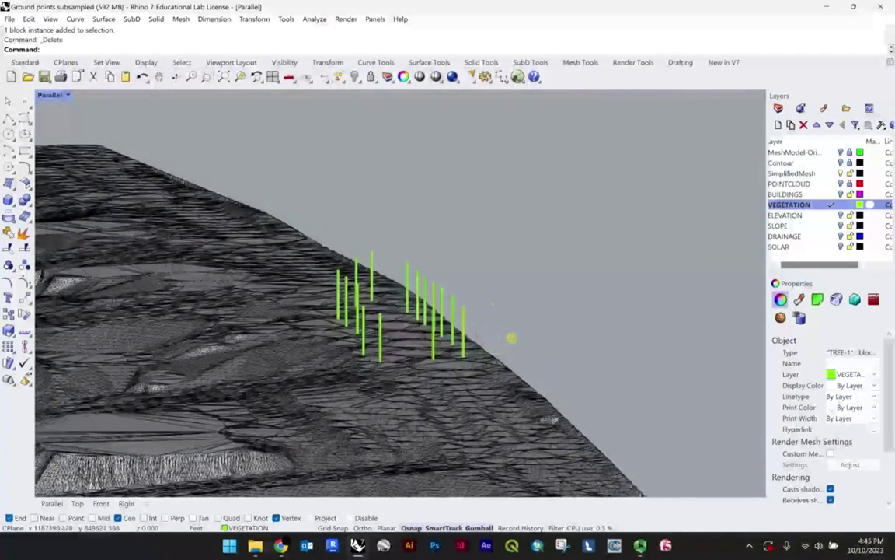
Make the BUILDINGS layer current so its extrusions show, and turn off the VEGETATION layer.
mouse_move(511, 338)
right_mouse_down()
mouse_move(443, 263)
mouse_move(221, 277)
mouse_move(492, 336)
mouse_move(508, 328)
right_mouse_up()
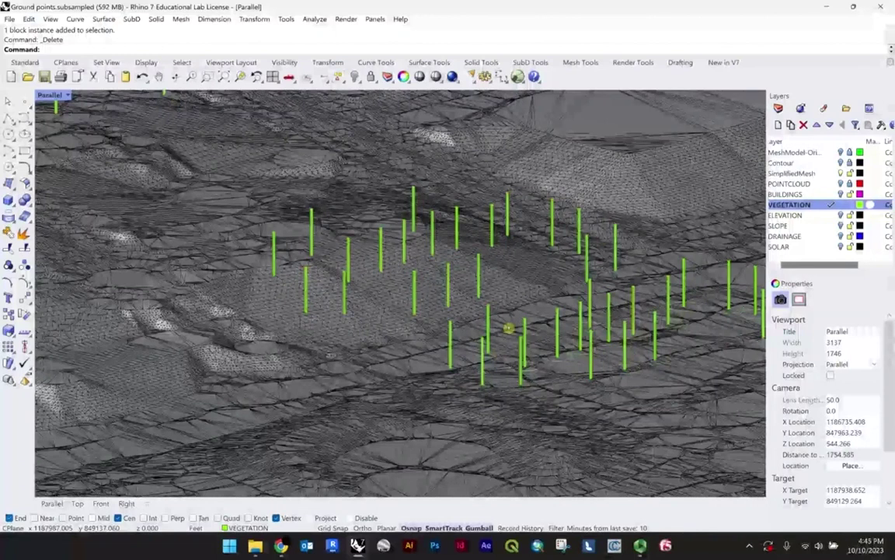
right_click_drag(508, 328, 548, 246)
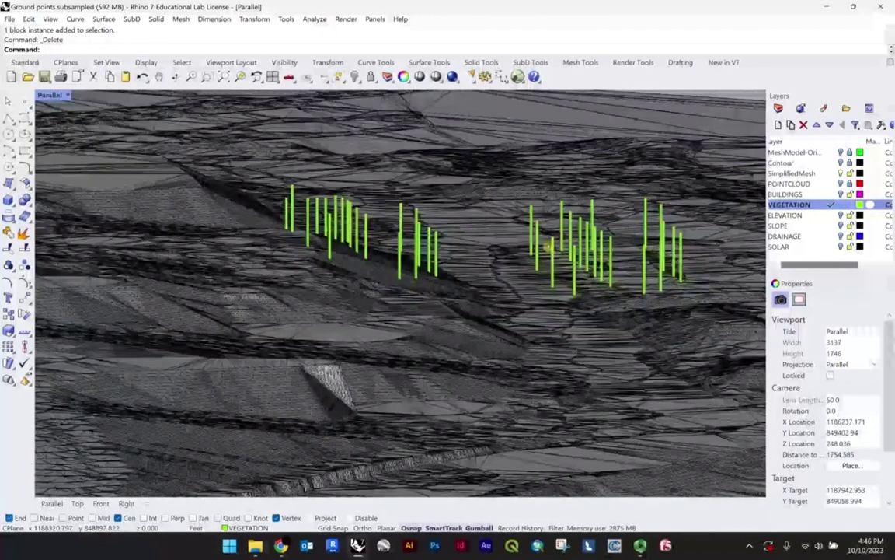
right_click_drag(548, 246, 385, 237)
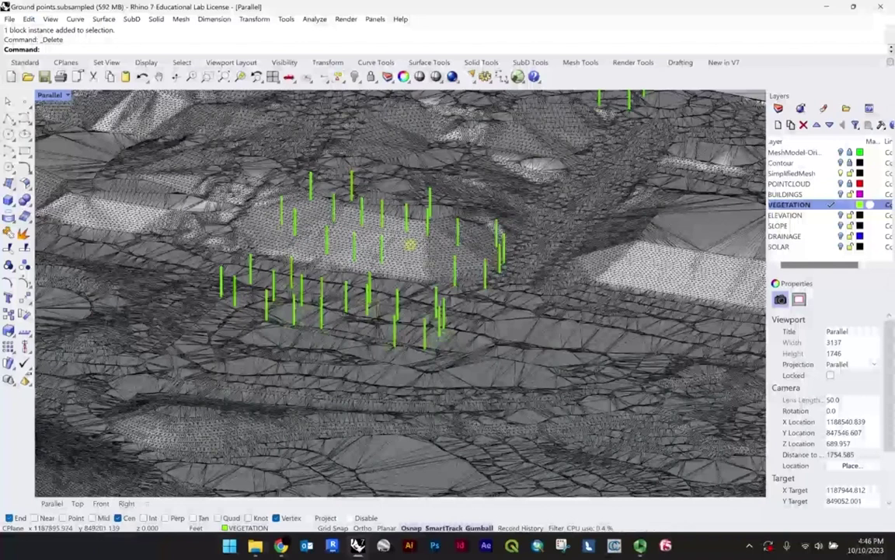
right_click_drag(409, 245, 713, 193)
left_click(832, 193)
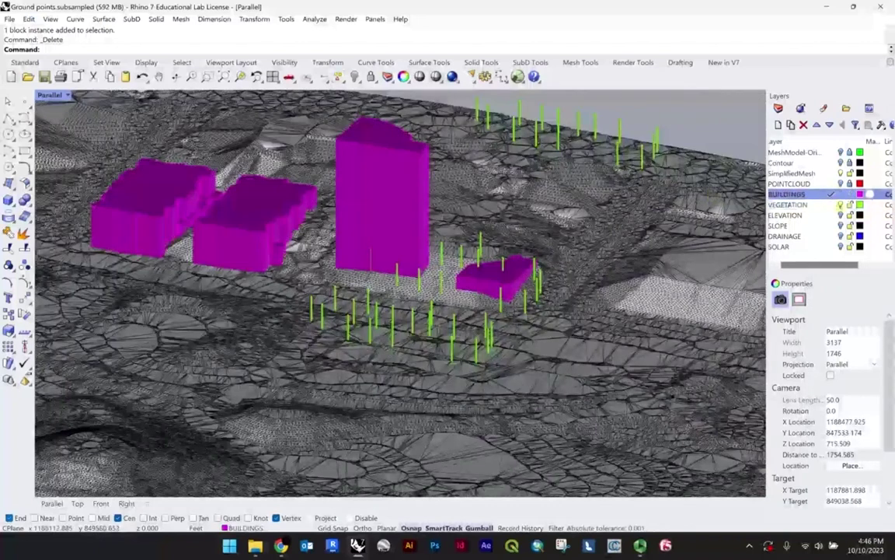
left_click(841, 205)
Select every extrusion on the BUILDINGS layer with SelLayer and raise them vertically above the terrain mesh.
left_click(397, 230)
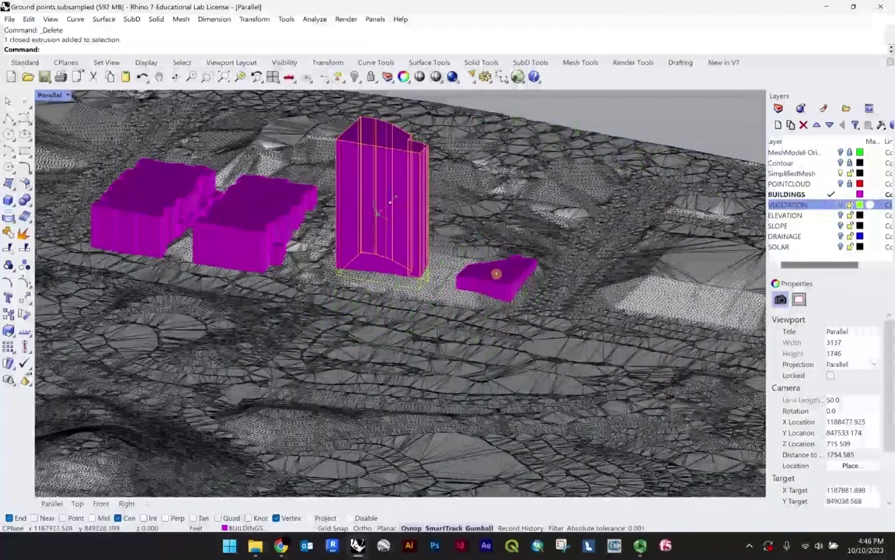
scroll(496, 273, "down", 2)
type("SelLayer")
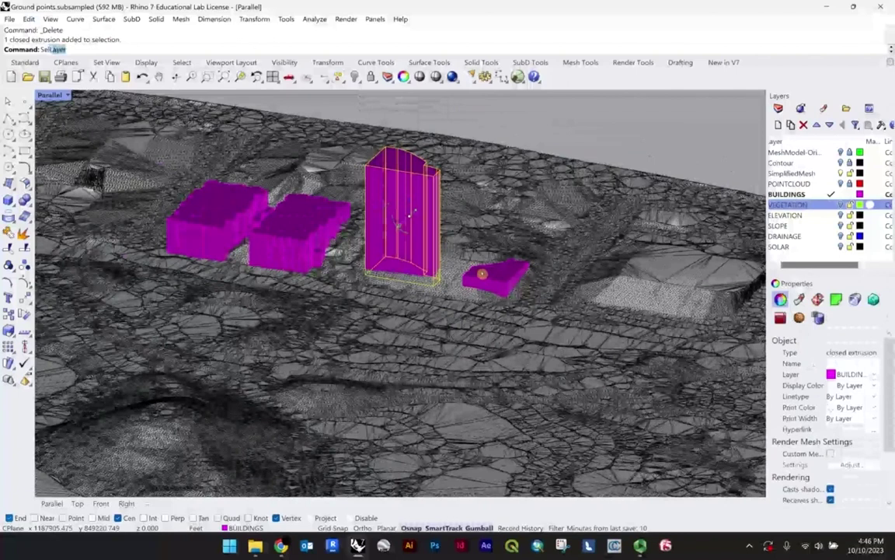
key("Return")
scroll(396, 229, "down", 3)
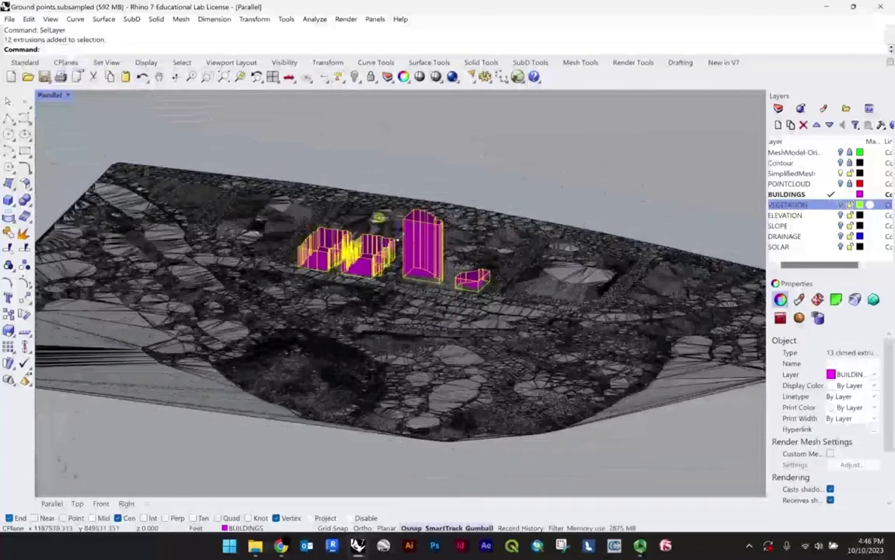
left_click_drag(397, 212, 397, 98)
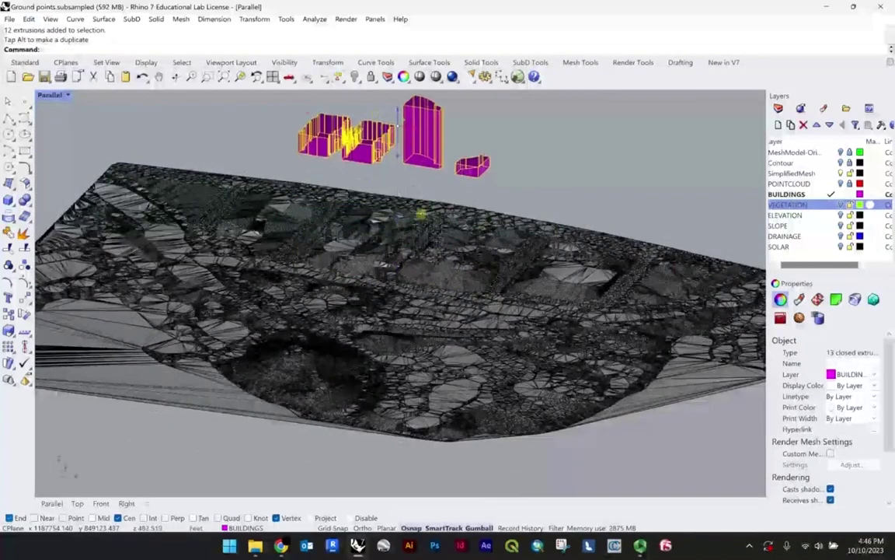
Run MoveProjectEach on the raised buildings with the simplified terrain mesh as the target object.
type("P")
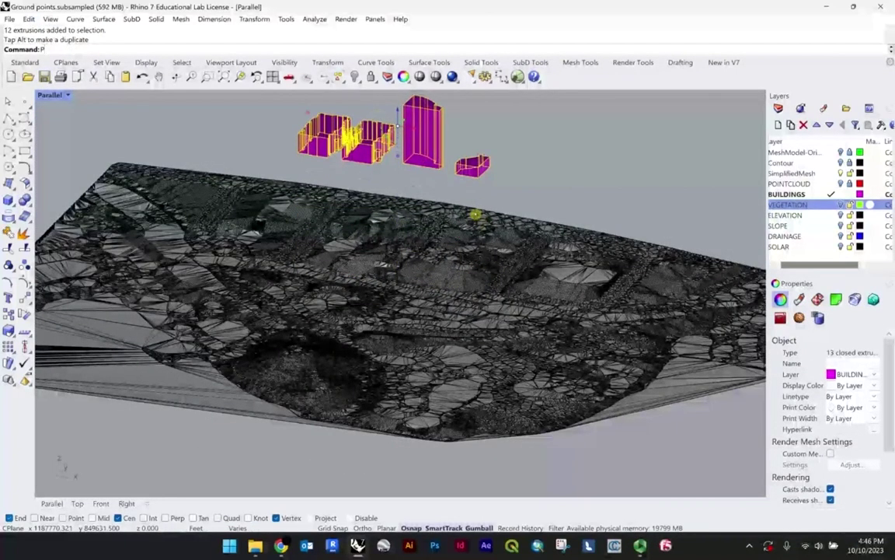
key("BackSpace")
type("MoveProject")
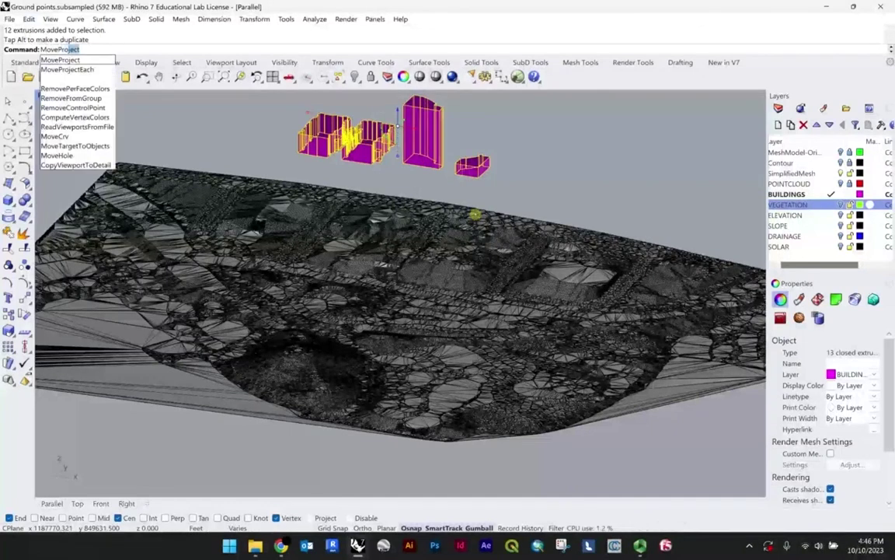
left_click(72, 69)
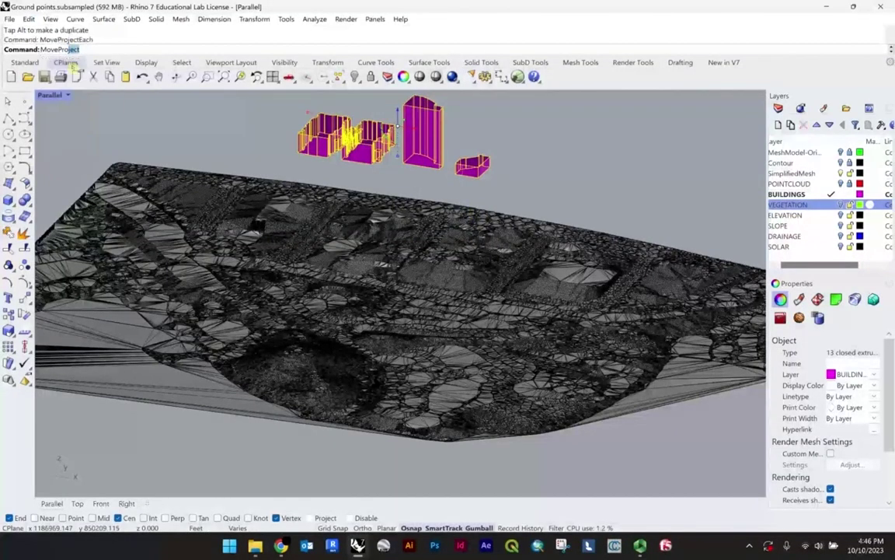
left_click(346, 329)
key("Return")
Examine how the projected buildings sit on the terrain mesh, and leave the repeated MoveProjectEach command.
scroll(337, 279, "up", 5)
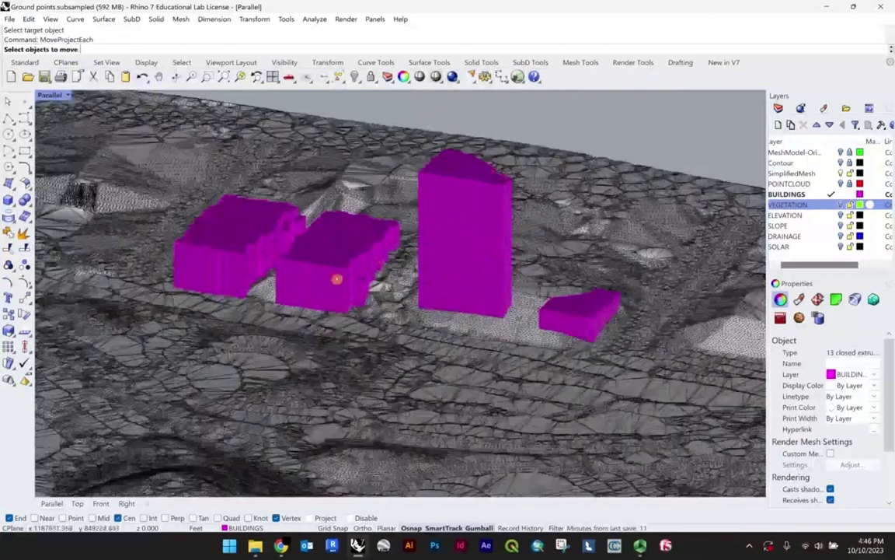
scroll(361, 288, "up", 4)
scroll(373, 299, "down", 5)
scroll(343, 311, "up", 5)
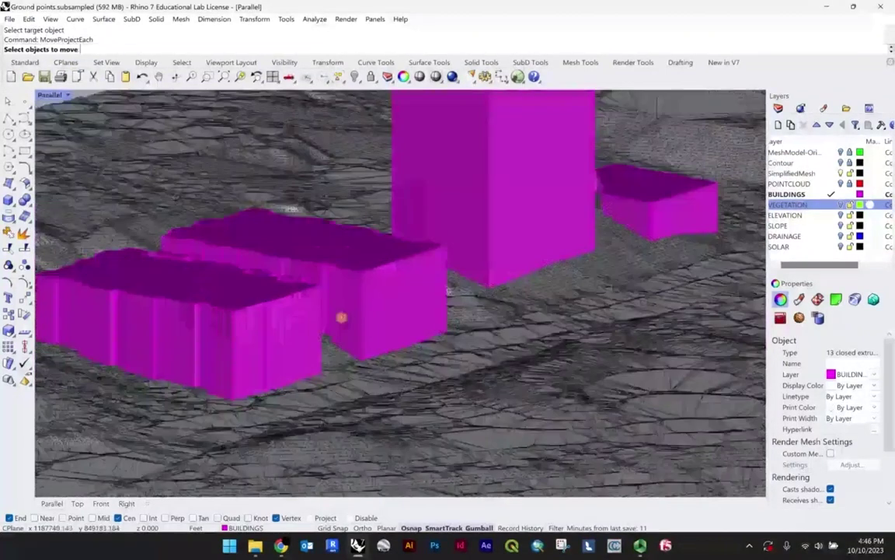
scroll(350, 350, "down", 5)
key("Escape")
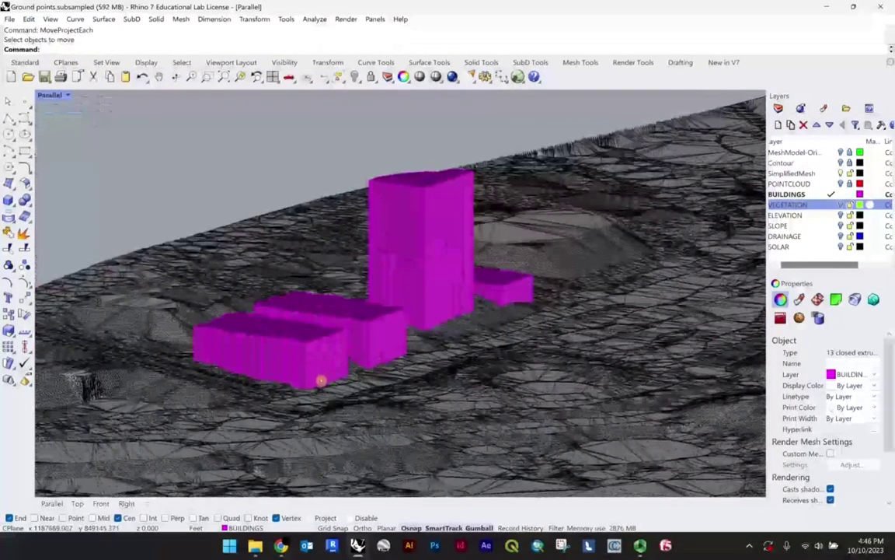
scroll(321, 380, "down", 2)
key("Escape")
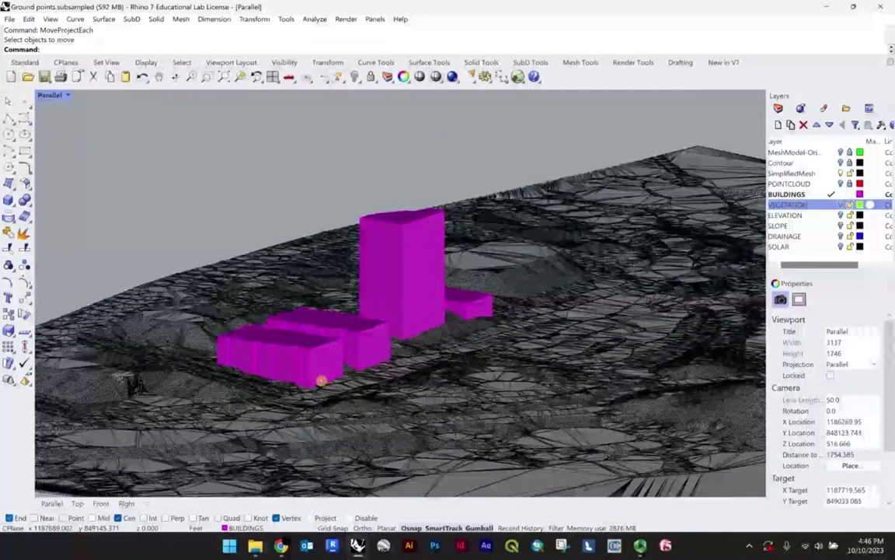
Turn the VEGETATION layer back on to show the trees together with the buildings.
scroll(313, 360, "up", 4)
right_click_drag(322, 380, 435, 314)
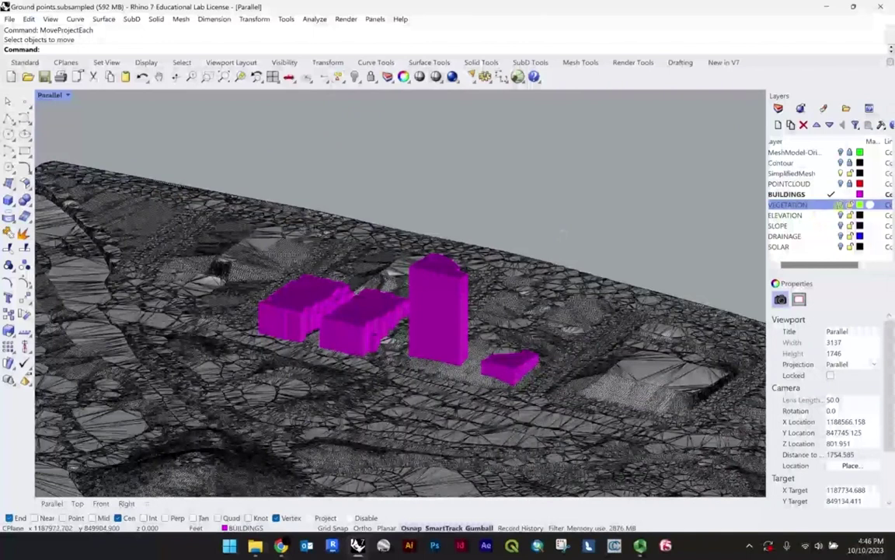
right_click_drag(392, 202, 404, 242)
scroll(310, 254, "up", 6)
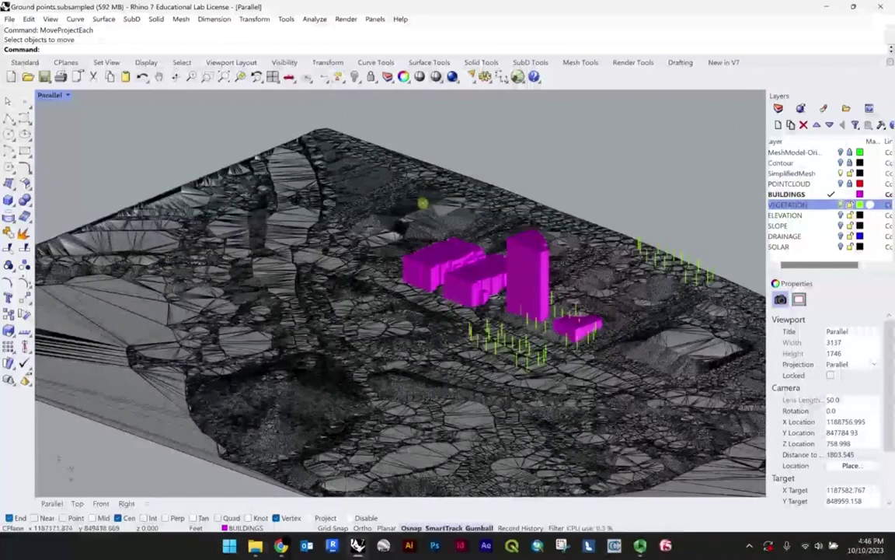
Try raising all trees and buildings together above the terrain mesh, undo that move, and clear the selection.
left_click_drag(381, 125, 821, 465)
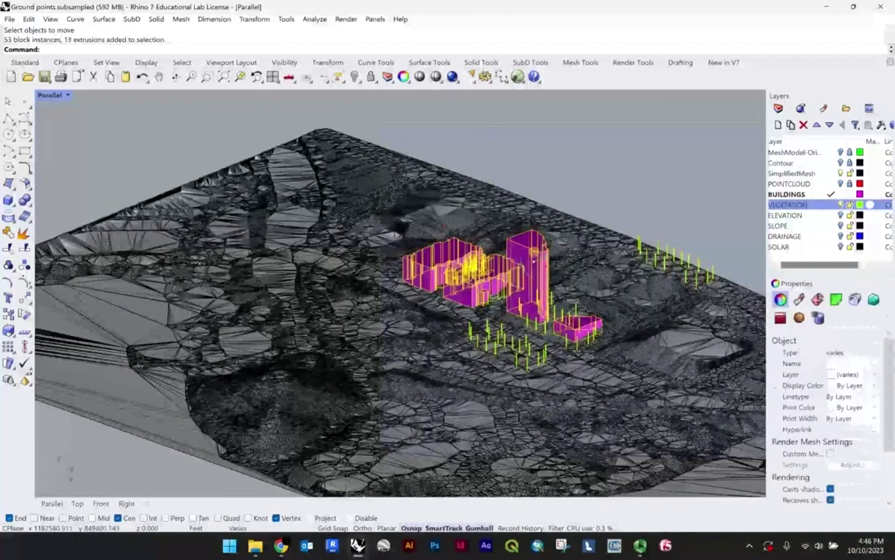
left_click_drag(481, 220, 480, 80)
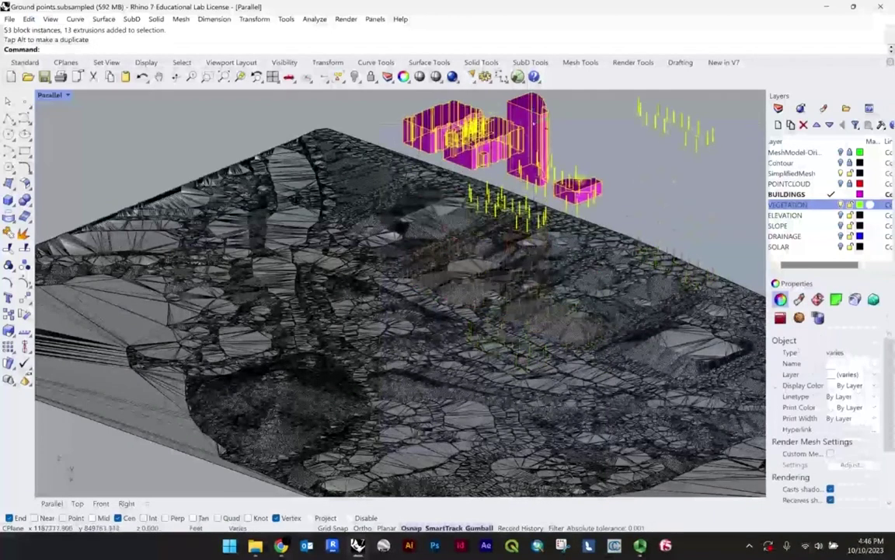
right_click_drag(394, 178, 386, 115)
right_click_drag(583, 184, 549, 366)
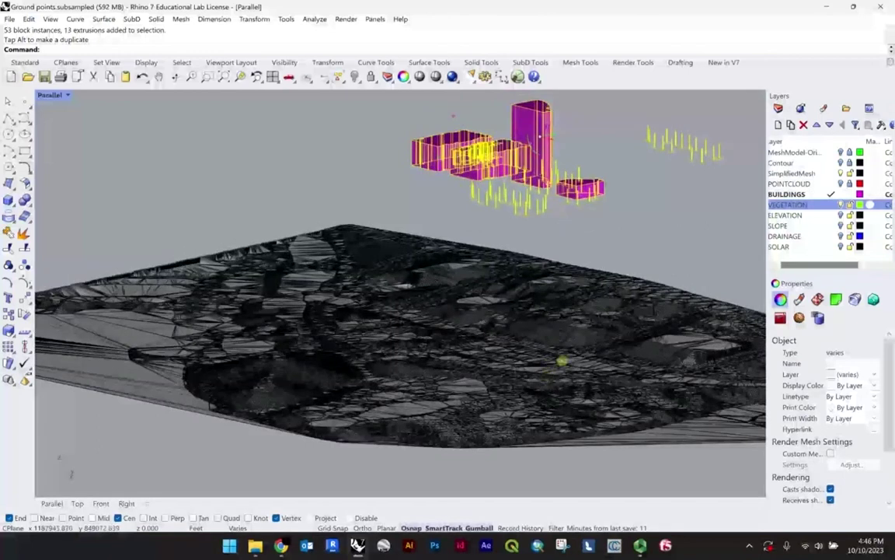
key("ctrl+z")
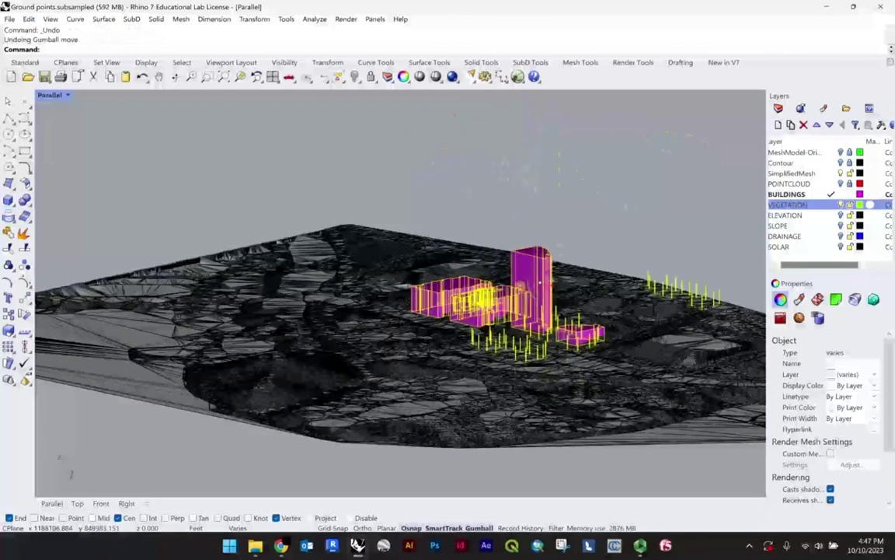
key("Escape")
Examine the bases of the buildings up close where they meet the terrain mesh.
scroll(467, 260, "up", 10)
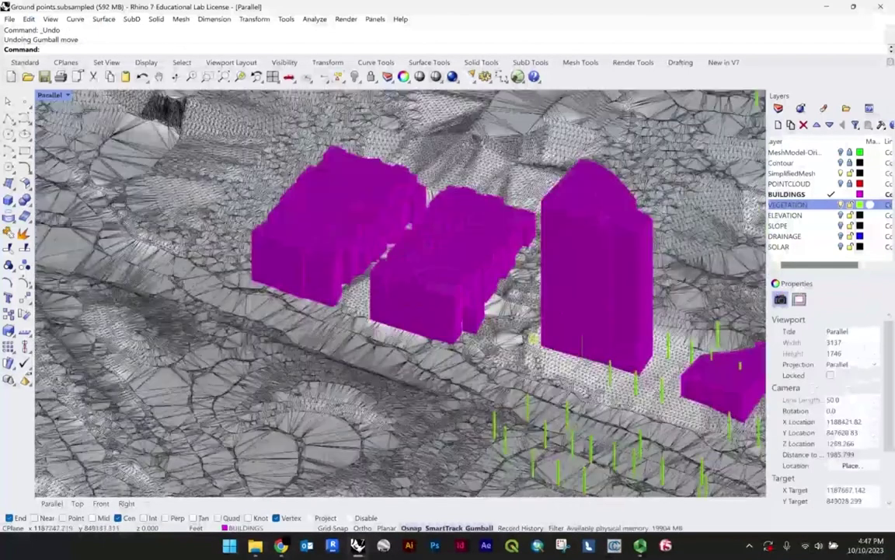
right_click_drag(533, 339, 504, 308)
scroll(504, 308, "down", 8)
scroll(436, 289, "up", 10)
right_click_drag(389, 294, 416, 293)
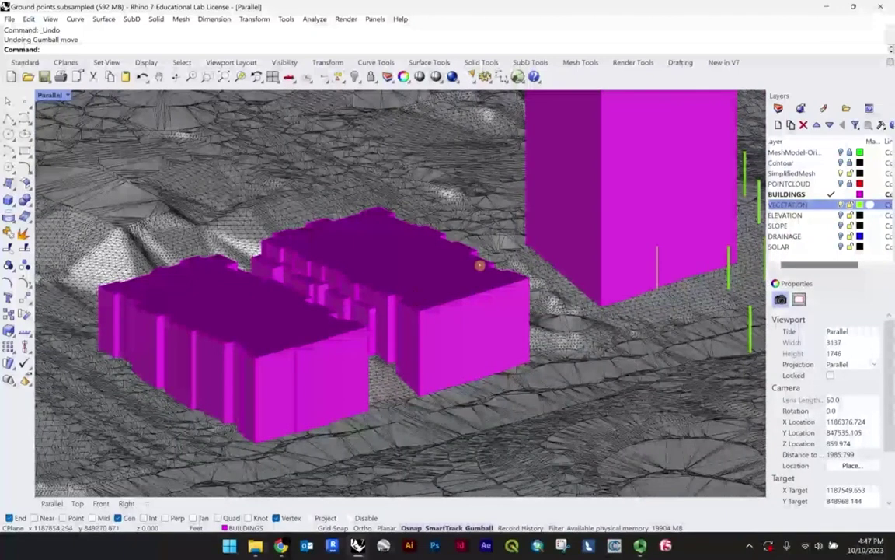
right_click_drag(262, 421, 440, 345, "shift")
scroll(470, 301, "down", 6)
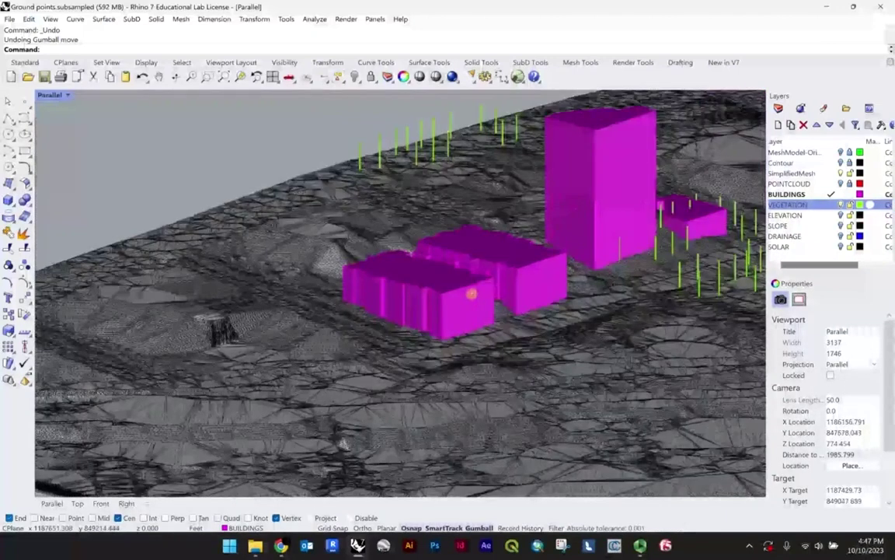
right_click_drag(218, 295, 336, 280)
scroll(336, 280, "up", 10)
scroll(457, 300, "down", 2)
scroll(456, 301, "down", 6)
scroll(409, 290, "up", 8)
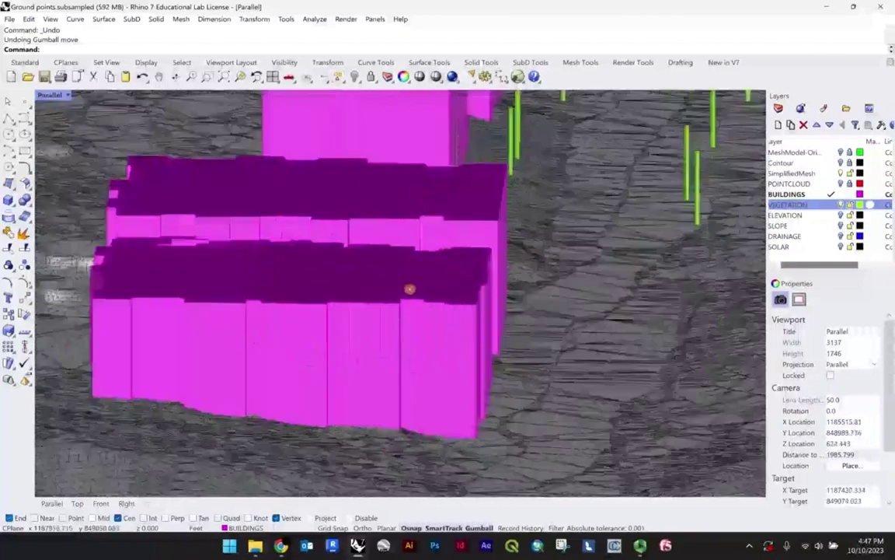
scroll(381, 303, "down", 6)
right_click_drag(378, 304, 360, 308)
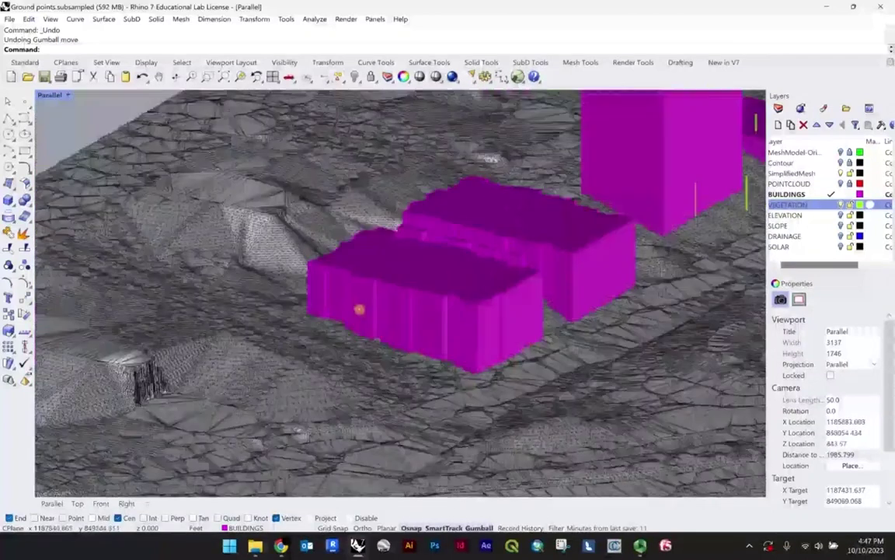
Review the whole site model with its trees and buildings on the terrain from several angles.
scroll(372, 324, "down", 10)
right_click_drag(544, 309, 472, 332, "shift")
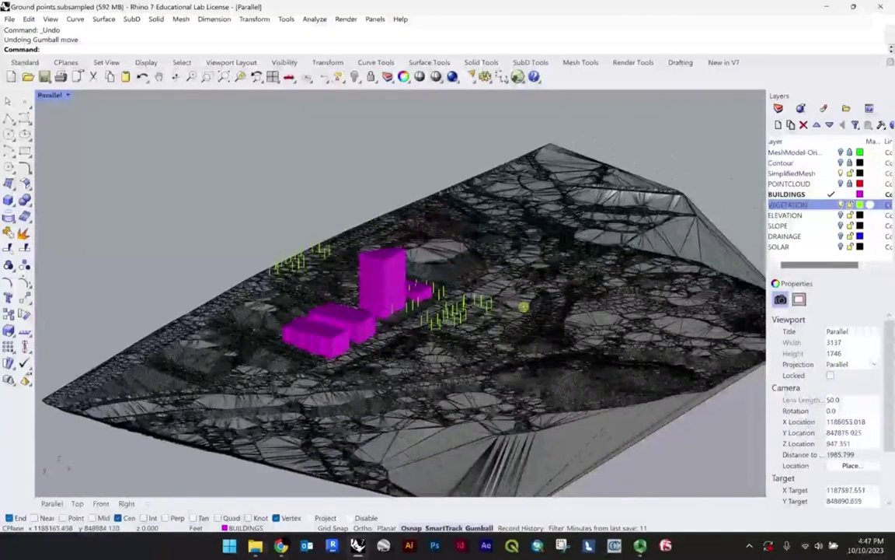
right_click_drag(524, 307, 568, 322)
scroll(567, 358, "up", 4)
right_click_drag(568, 323, 446, 321, "shift")
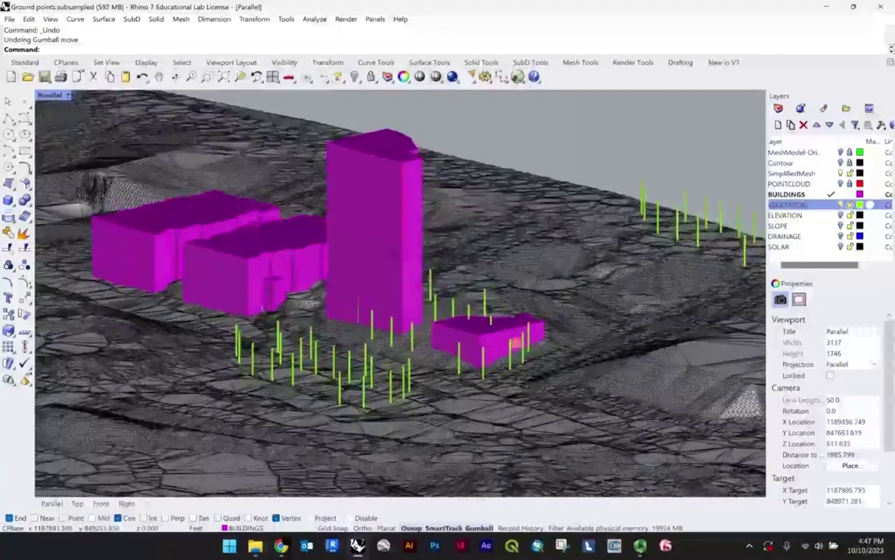
scroll(492, 332, "down", 4)
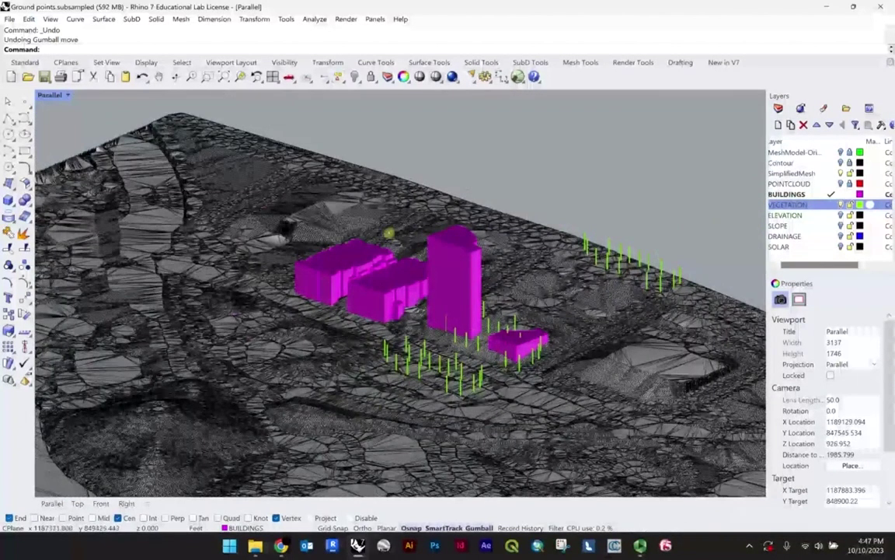
scroll(396, 191, "up", 2)
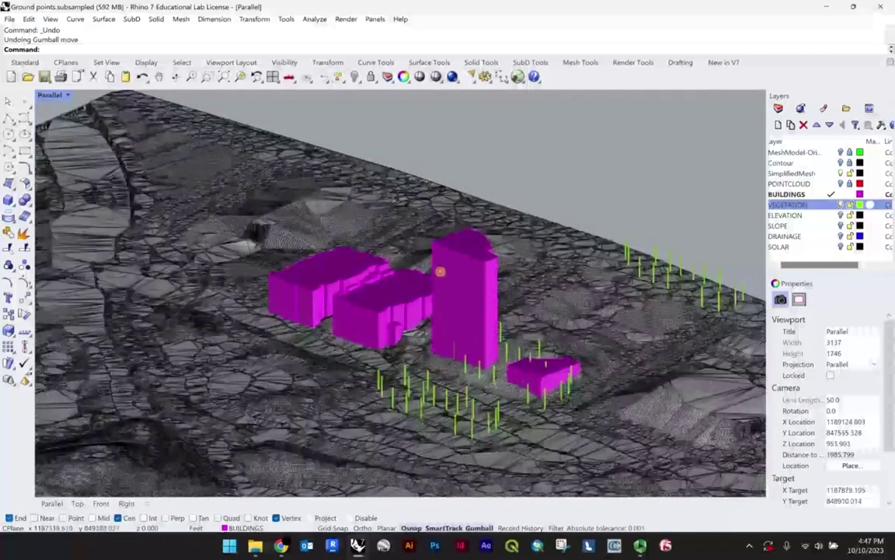